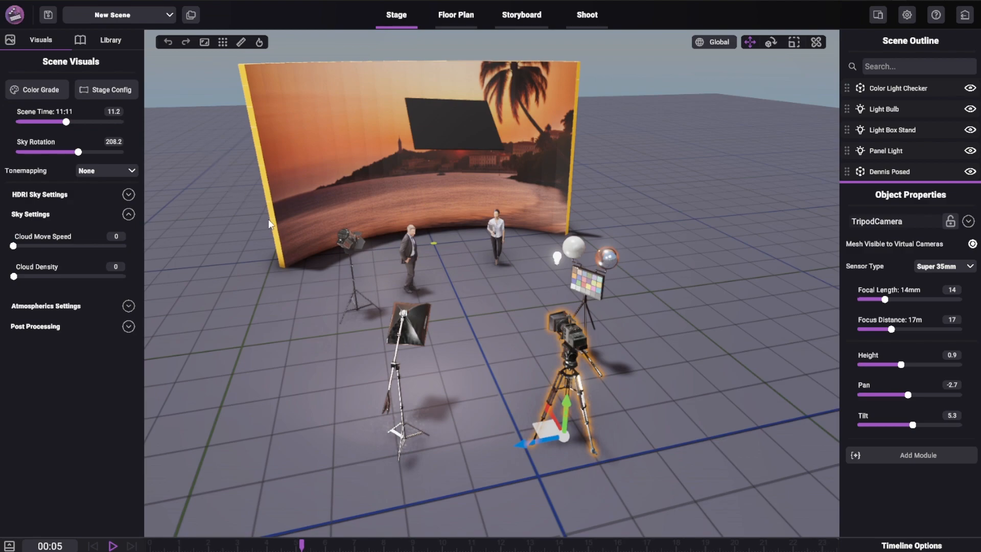
# - Open Color Grading and examine the Color Lookup, Color Adjustments, Channel Mixer, Primaries Wheels and Log Wheels settings
pyautogui.moveTo(269, 219); pyautogui.dragTo(305, 227, button='middle')
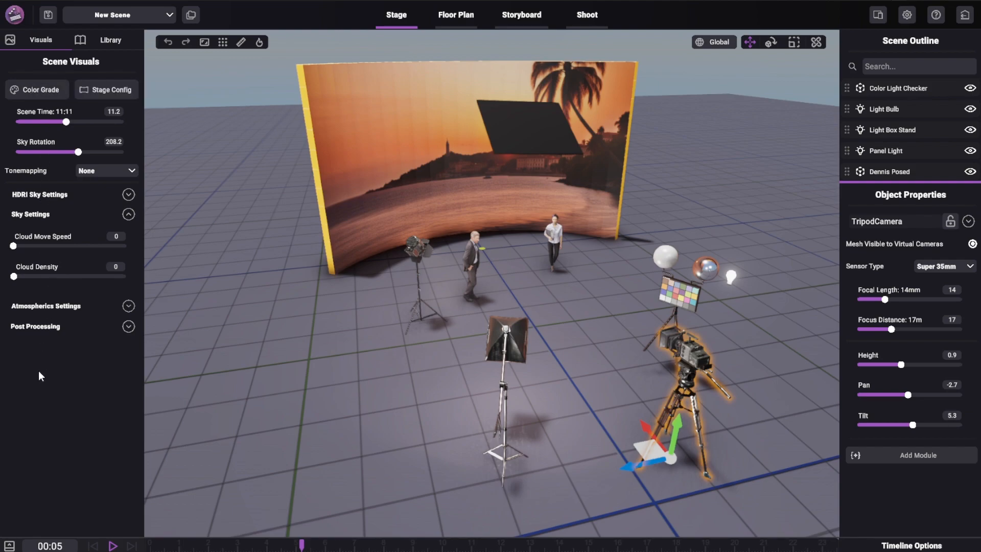
pyautogui.click(37, 90)
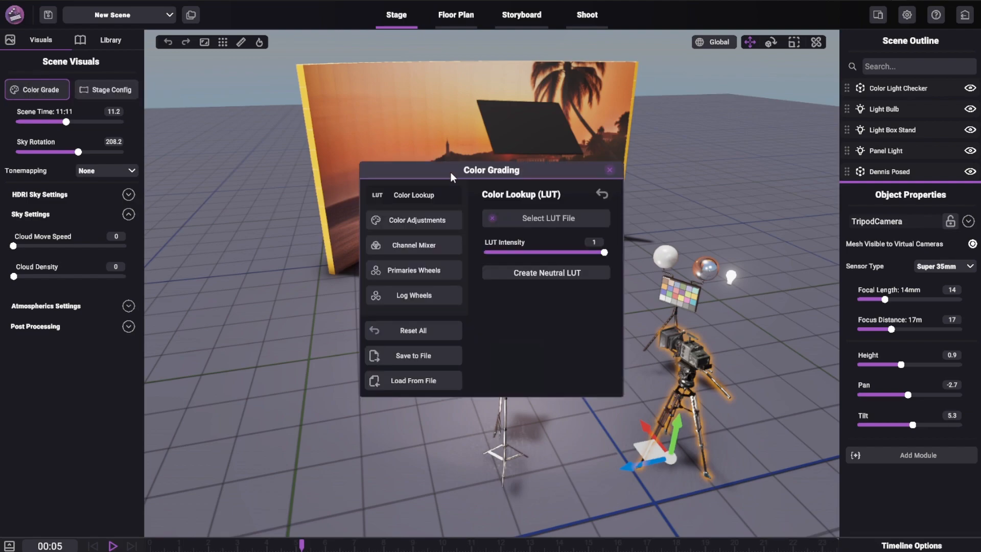
pyautogui.moveTo(450, 173); pyautogui.dragTo(279, 110)
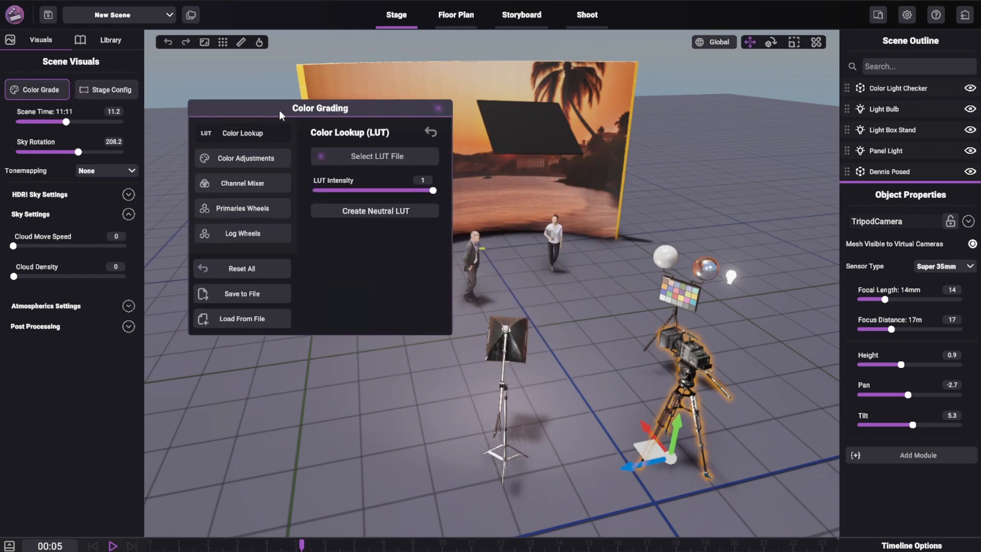
pyautogui.click(253, 158)
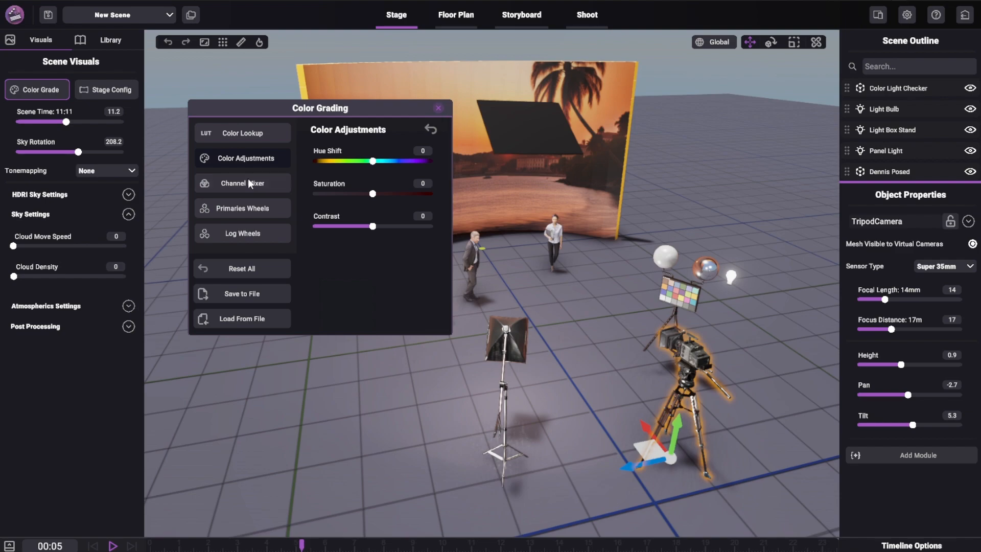
pyautogui.click(248, 185)
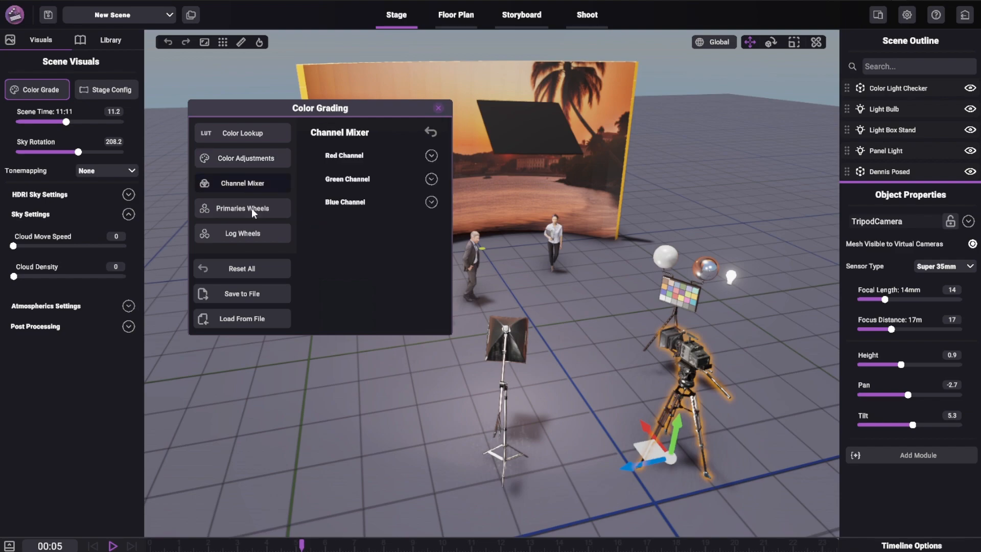
pyautogui.click(251, 207)
pyautogui.click(257, 235)
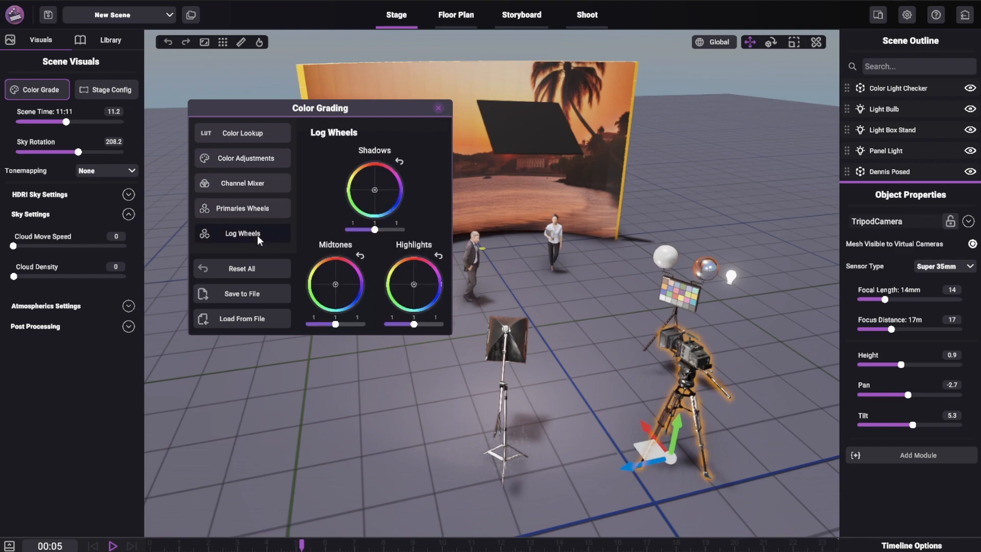
pyautogui.click(260, 134)
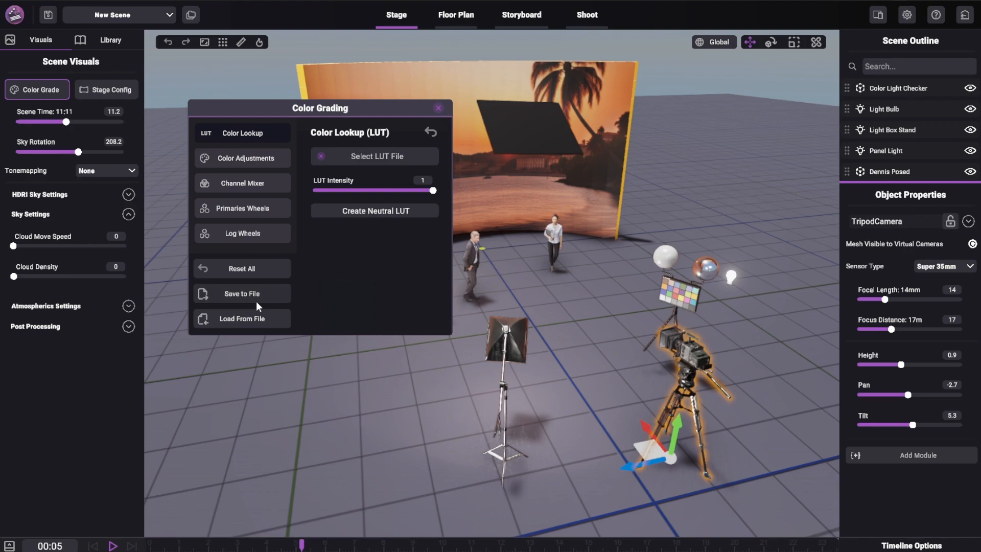
pyautogui.click(231, 158)
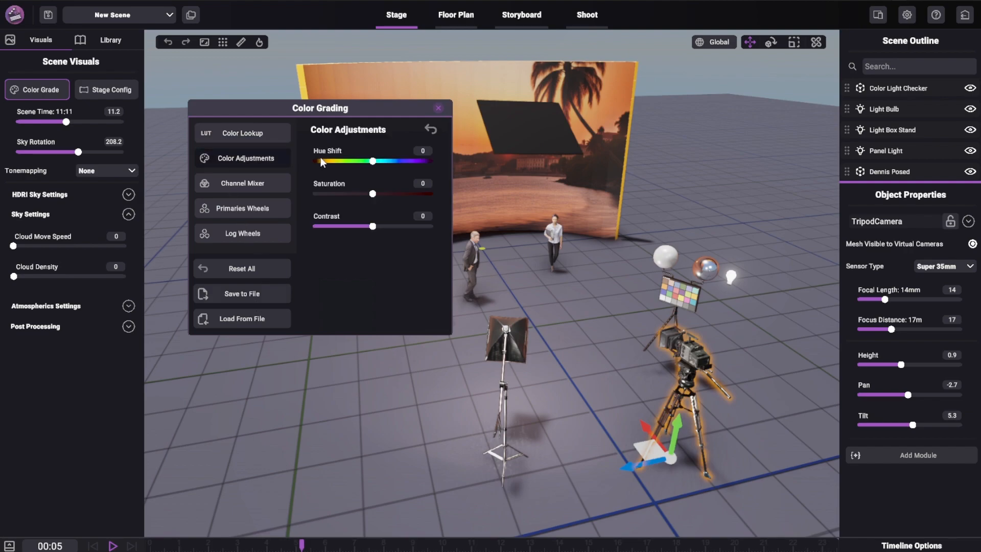
pyautogui.click(244, 183)
pyautogui.click(244, 209)
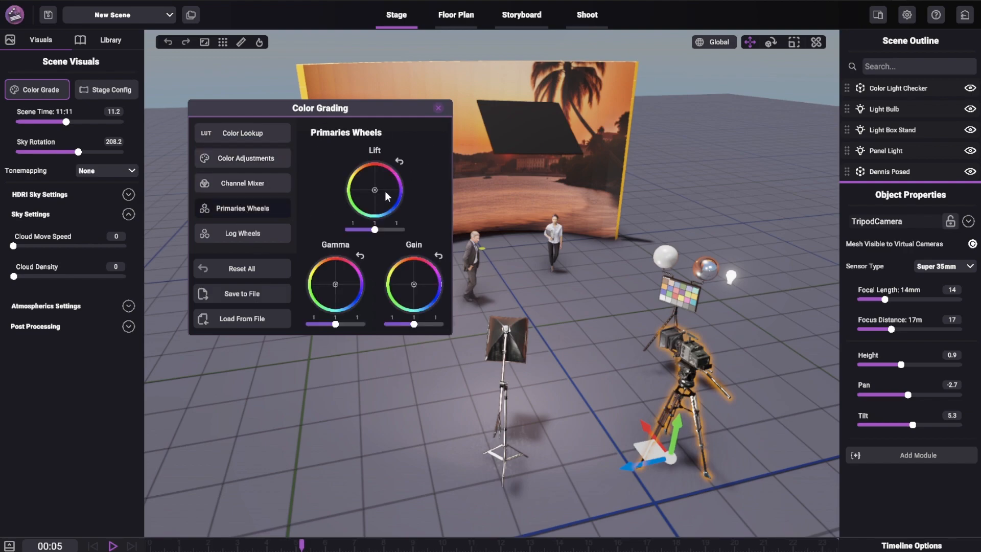
pyautogui.moveTo(414, 284); pyautogui.dragTo(410, 194)
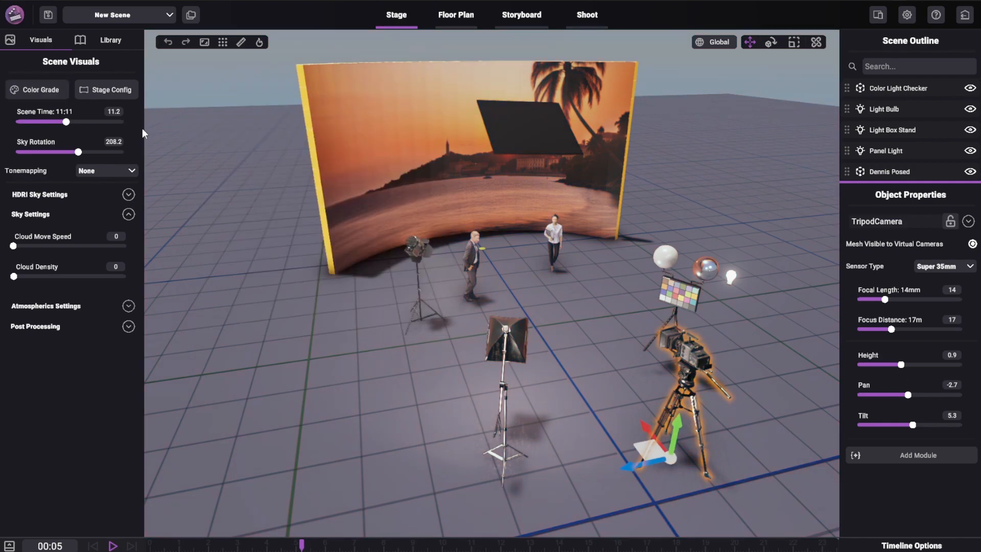
# - Open the stage configuration and examine the available stage presets for the LED wall
pyautogui.click(103, 89)
pyautogui.moveTo(483, 181); pyautogui.dragTo(268, 118)
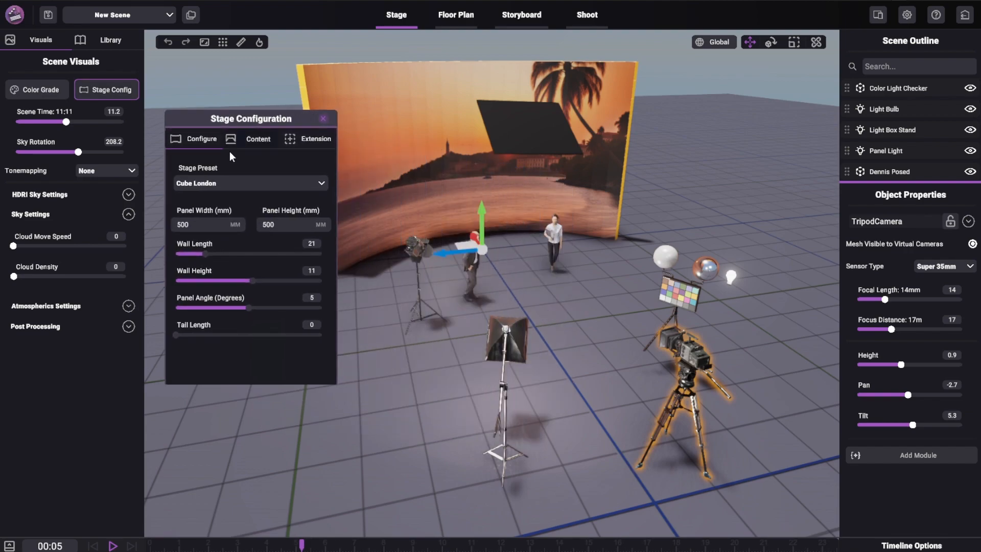
pyautogui.moveTo(438, 142); pyautogui.dragTo(451, 183, button='middle')
pyautogui.scroll(-2, 470, 176)
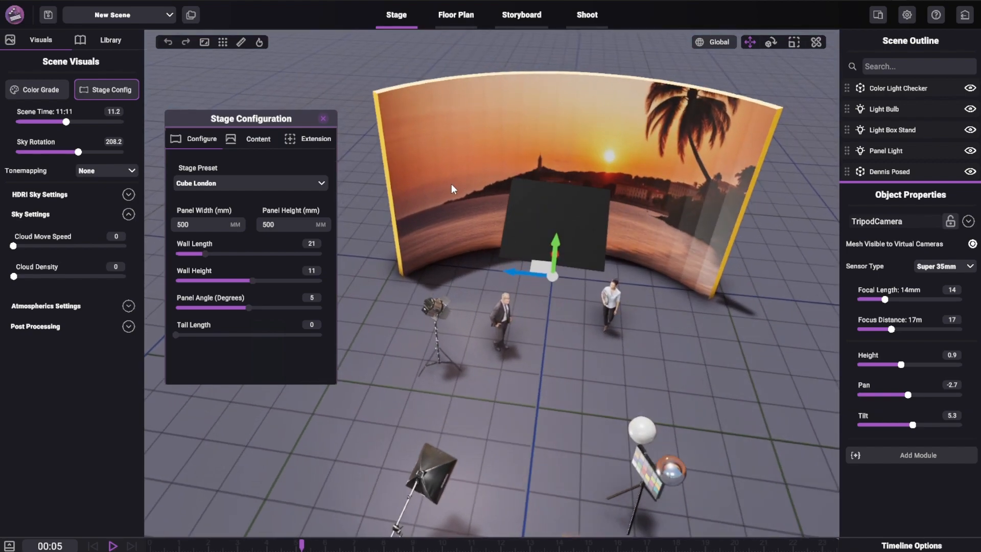
pyautogui.moveTo(519, 143)
pyautogui.mouseDown(button='middle')
pyautogui.moveTo(492, 200)
pyautogui.moveTo(537, 155)
pyautogui.moveTo(483, 145)
pyautogui.moveTo(533, 157)
pyautogui.mouseUp(button='middle')
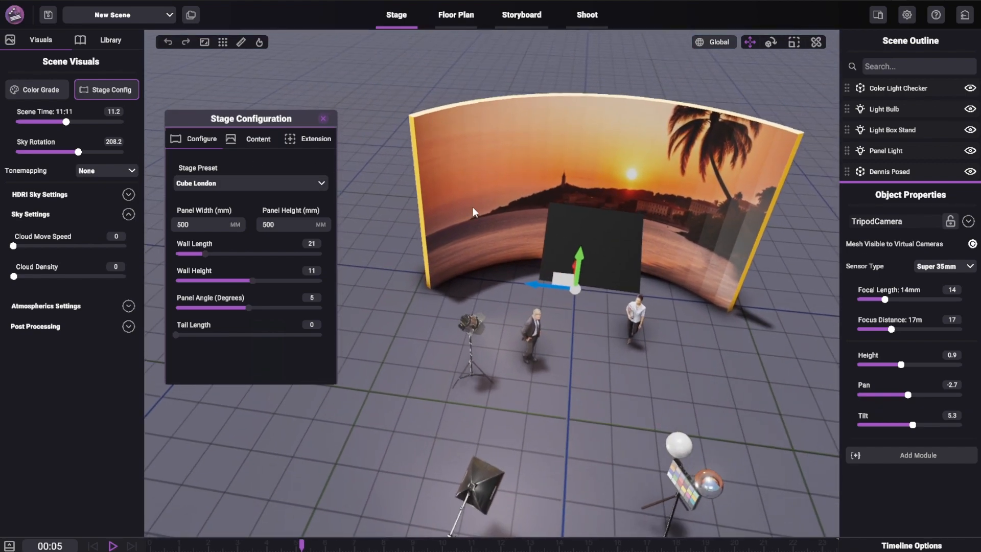
pyautogui.click(250, 183)
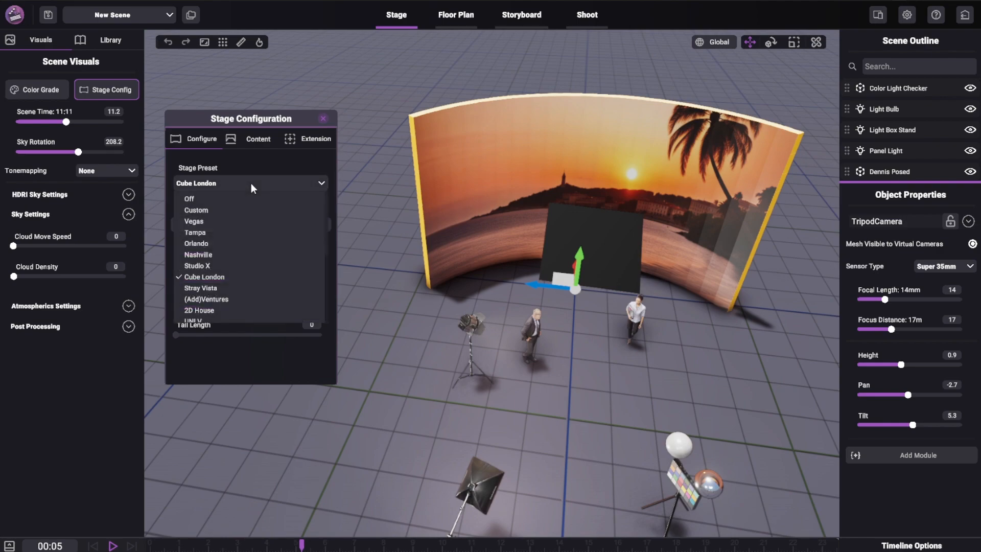
# - Set the wall content's offset to 0.4 and its fit to Fit Height, and close the stage configuration
pyautogui.click(256, 137)
pyautogui.click(254, 144)
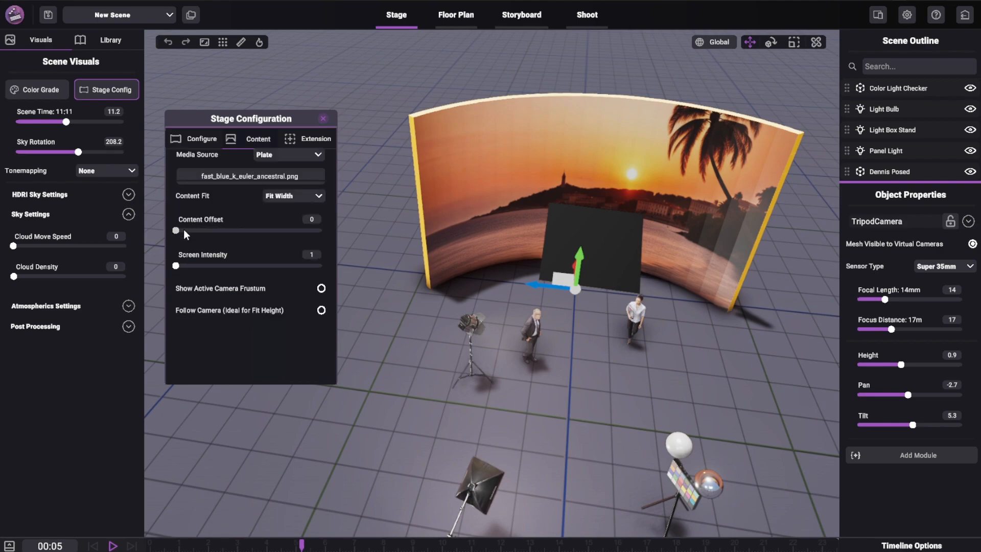
pyautogui.moveTo(179, 265)
pyautogui.mouseDown()
pyautogui.moveTo(240, 274)
pyautogui.moveTo(177, 282)
pyautogui.mouseUp()
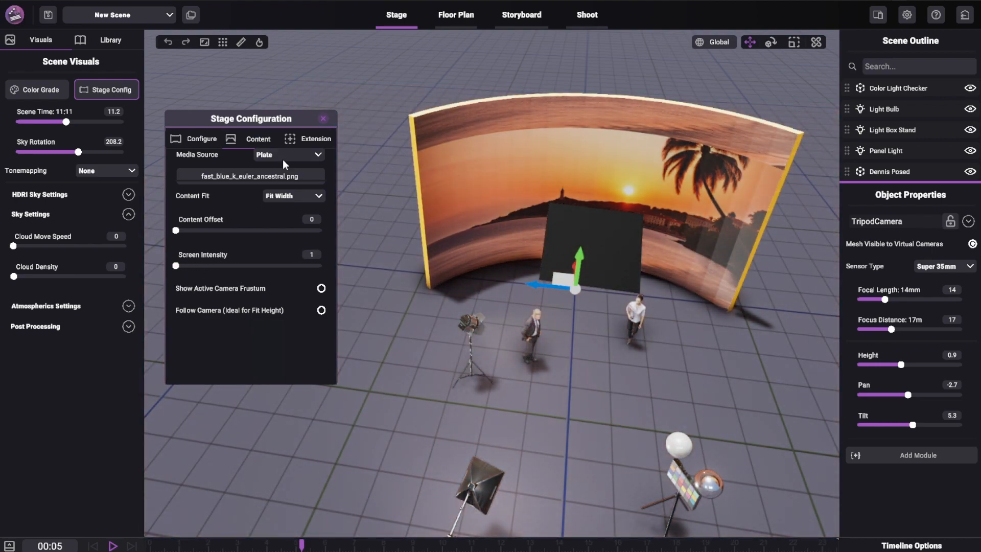
pyautogui.moveTo(177, 231); pyautogui.dragTo(228, 233)
pyautogui.click(282, 197)
pyautogui.click(283, 222)
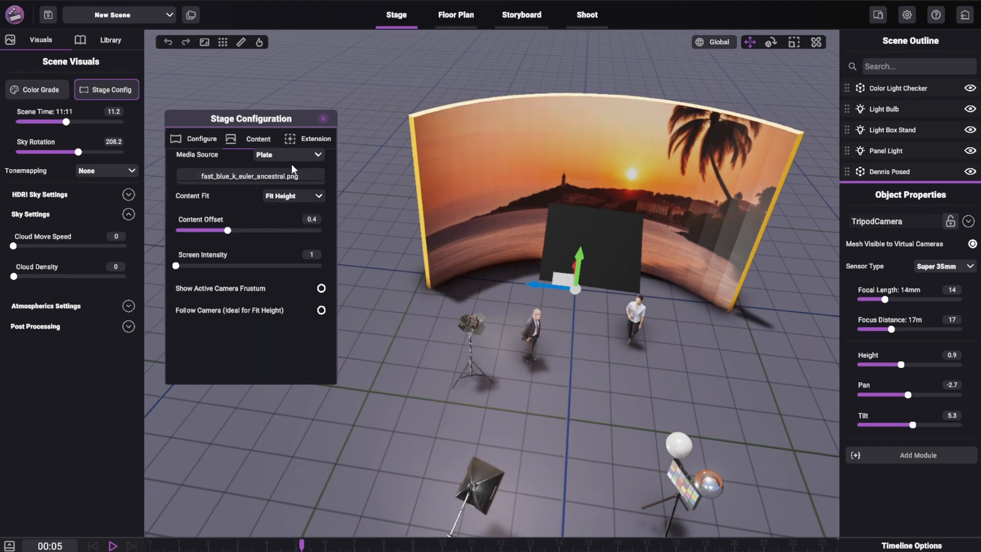
pyautogui.click(314, 139)
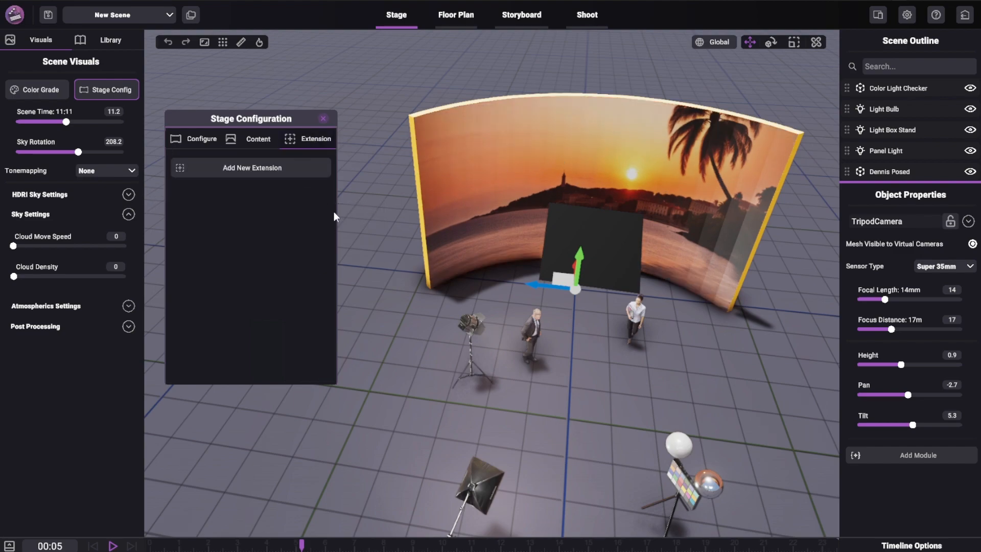
pyautogui.click(323, 119)
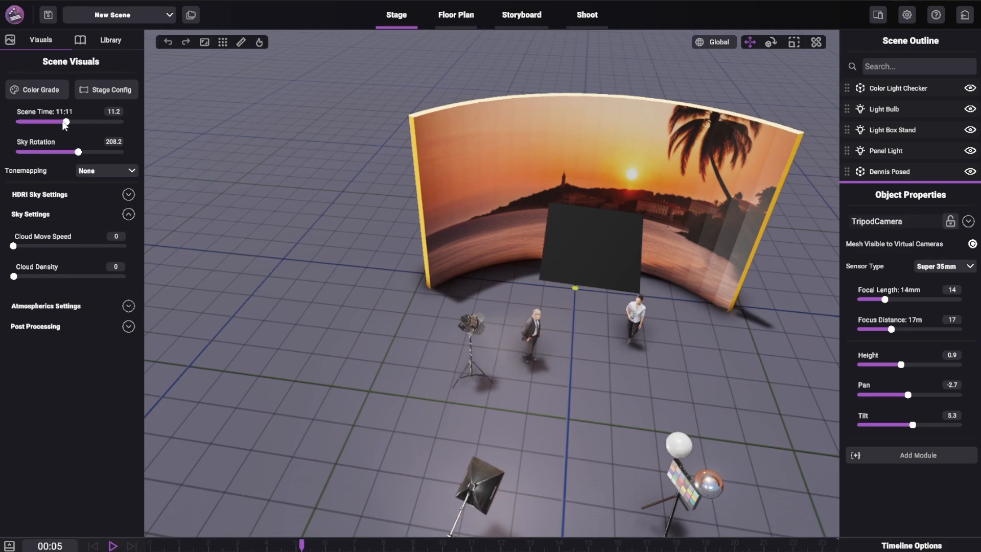
# - Set the scene time to 0:00 and view the stage at night
pyautogui.scroll(-3, 379, 245)
pyautogui.moveTo(379, 245); pyautogui.dragTo(347, 212, button='middle')
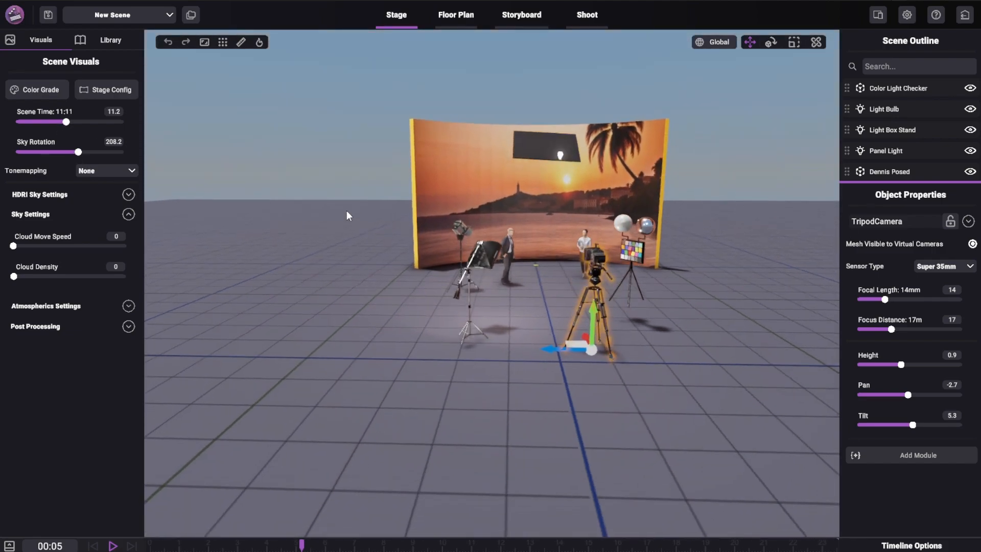
pyautogui.moveTo(66, 122); pyautogui.dragTo(7, 137)
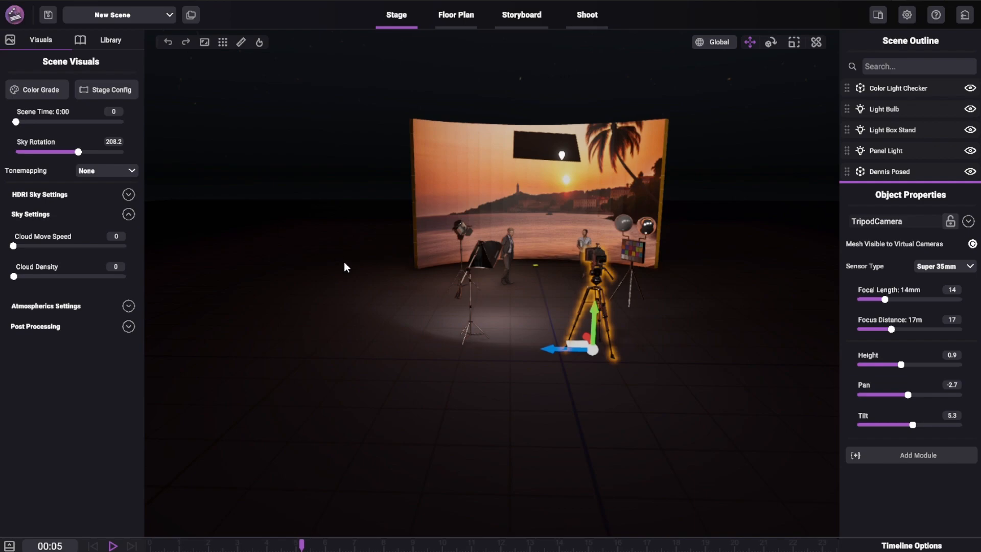
pyautogui.scroll(5, 344, 261)
pyautogui.moveTo(332, 312); pyautogui.dragTo(575, 170, button='right')
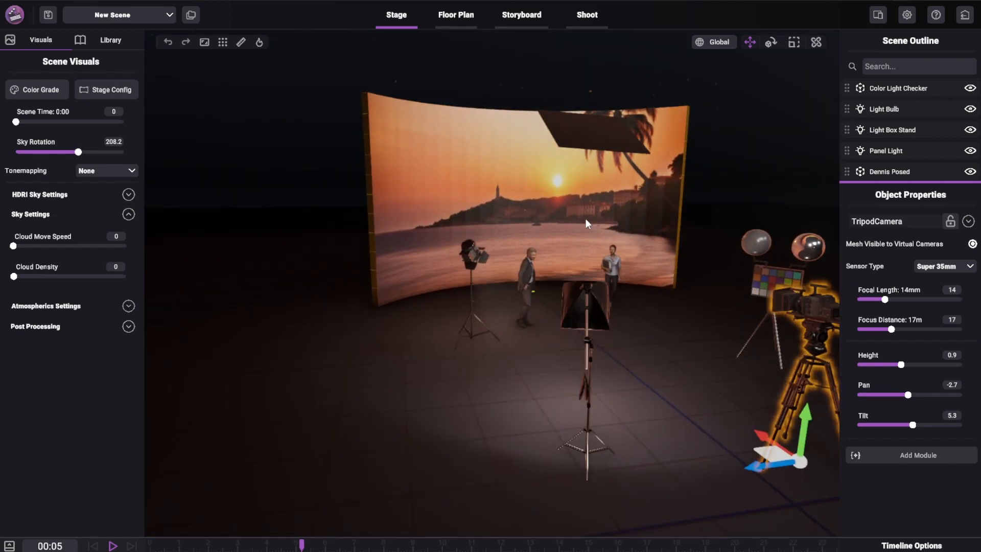
# - Set the scene time to 9:09 and the sky rotation to 148.4
pyautogui.moveTo(17, 122); pyautogui.dragTo(60, 125)
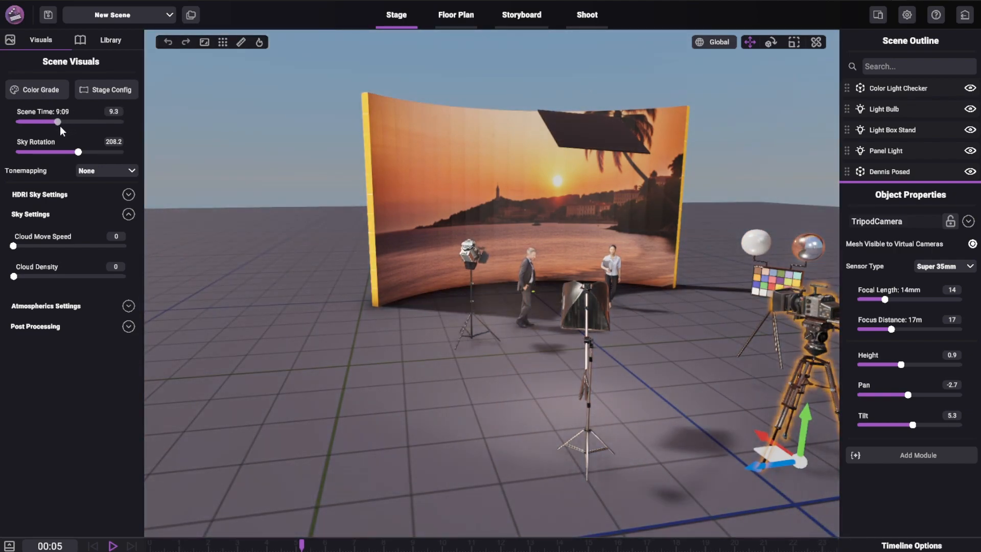
pyautogui.scroll(-4, 280, 236)
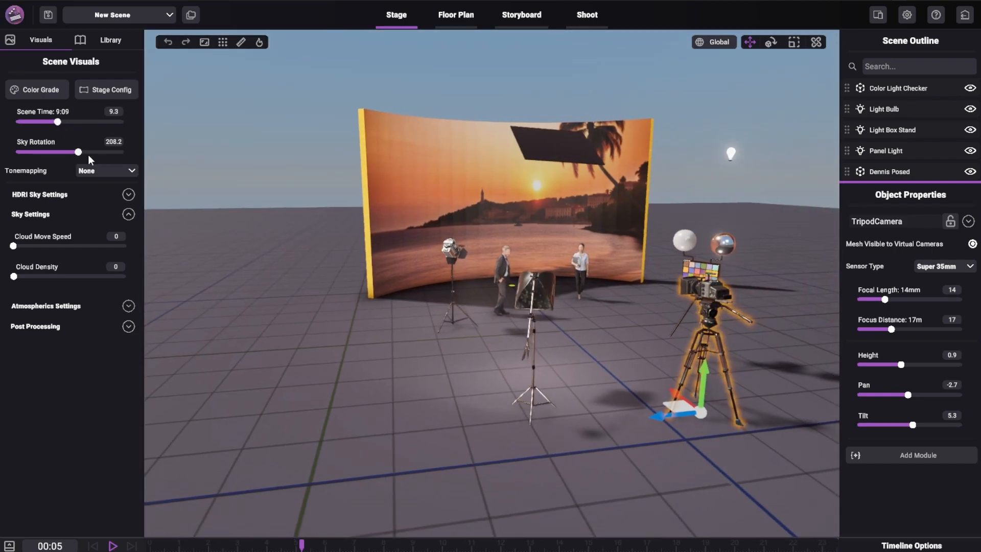
pyautogui.moveTo(79, 152); pyautogui.dragTo(63, 207)
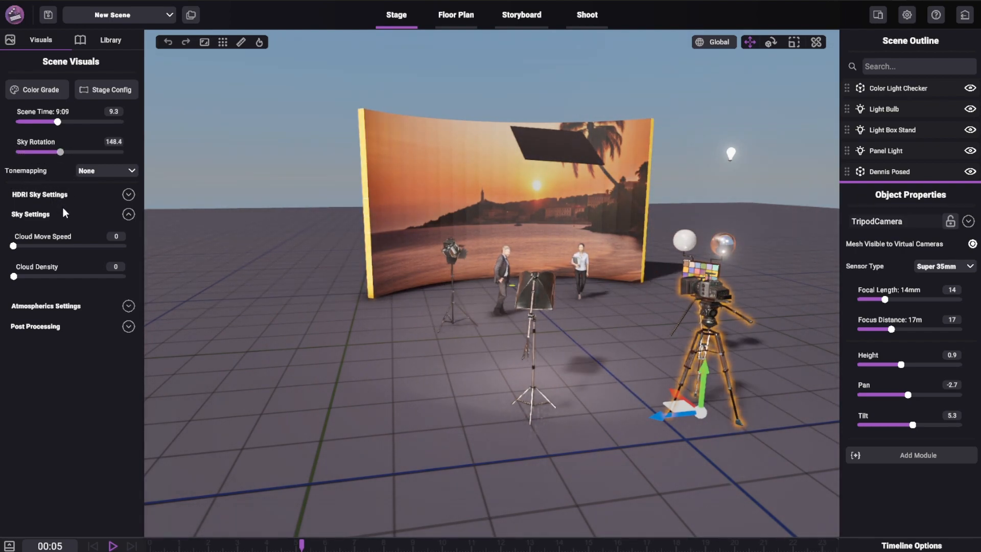
# - Try a scene time of 6:06 with sky rotation 285.4, and change them to 12:12 and 221.7
pyautogui.moveTo(56, 121); pyautogui.dragTo(100, 168)
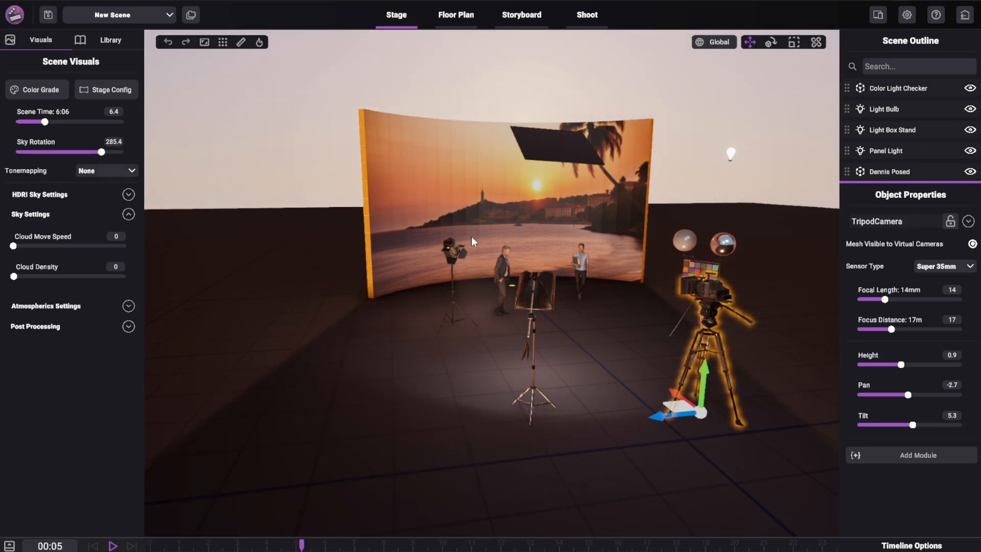
pyautogui.moveTo(44, 123); pyautogui.dragTo(82, 151)
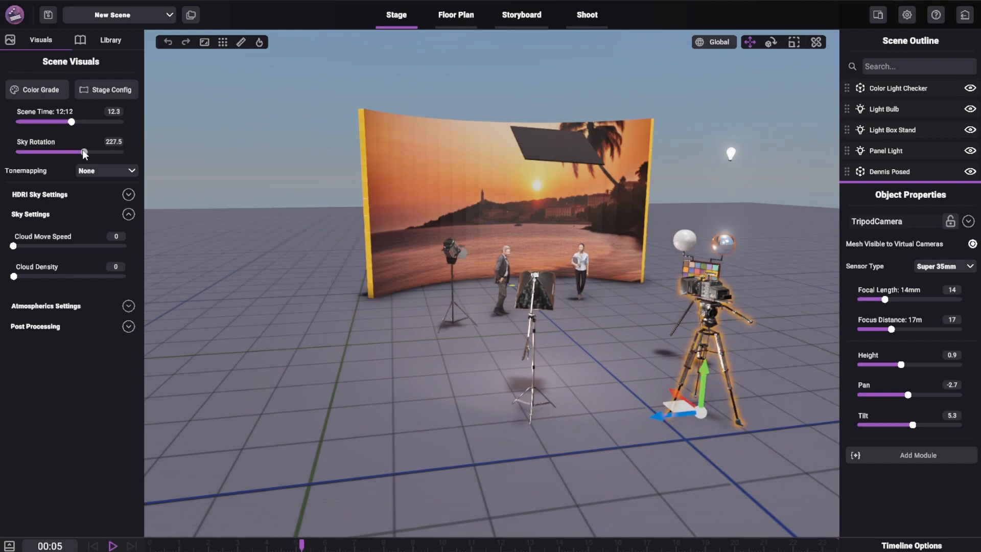
# - Try the Neutral and ACES tonemapping options on the scene, and return tonemapping to None
pyautogui.click(112, 173)
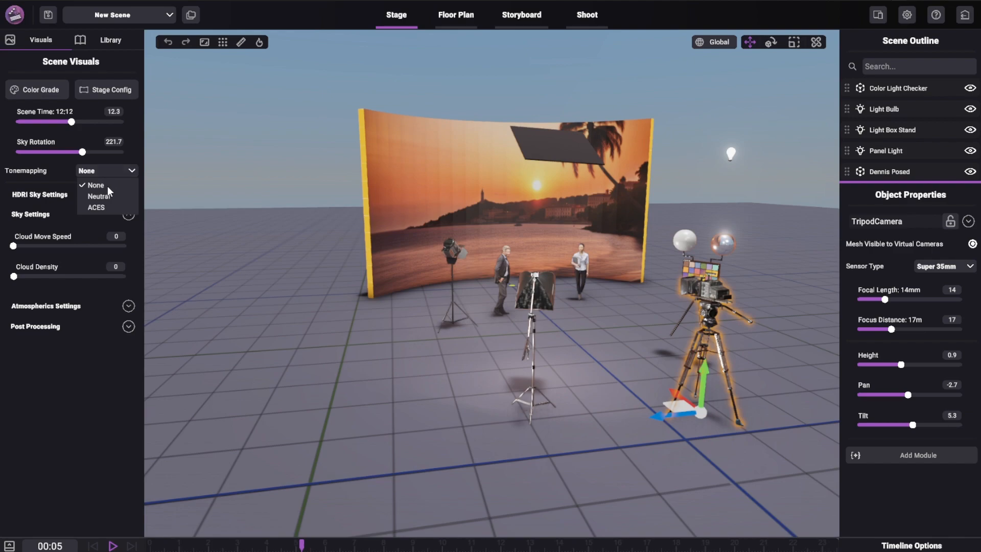
pyautogui.click(102, 197)
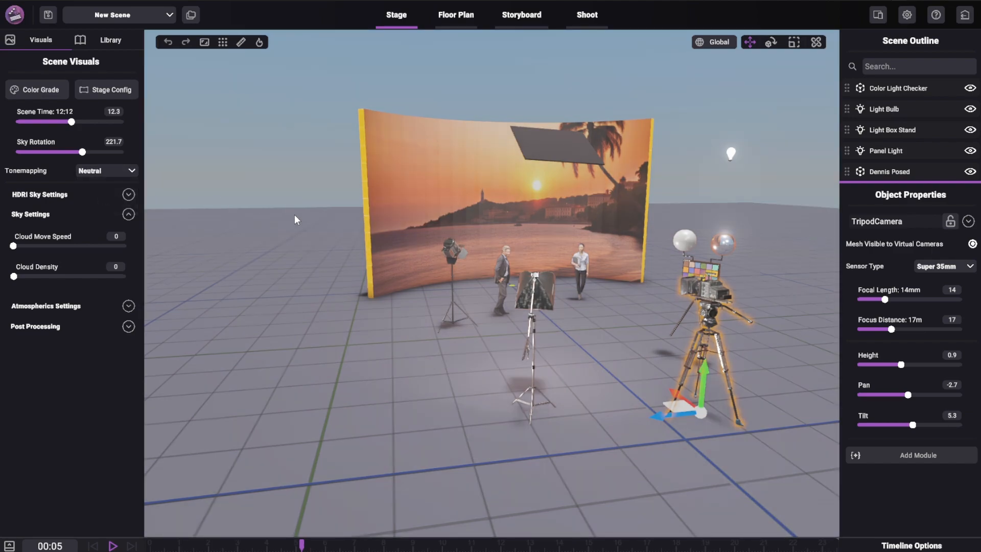
pyautogui.click(101, 173)
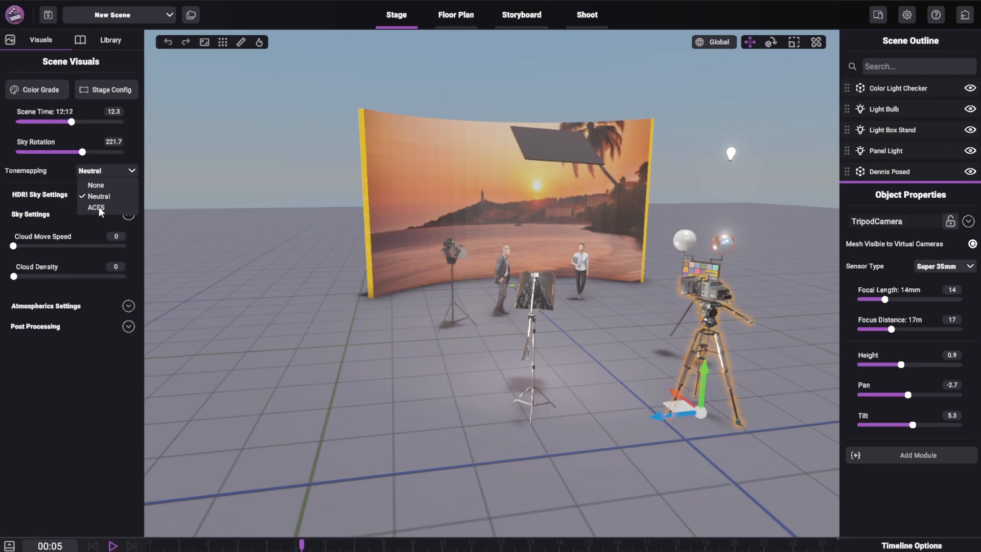
pyautogui.click(99, 207)
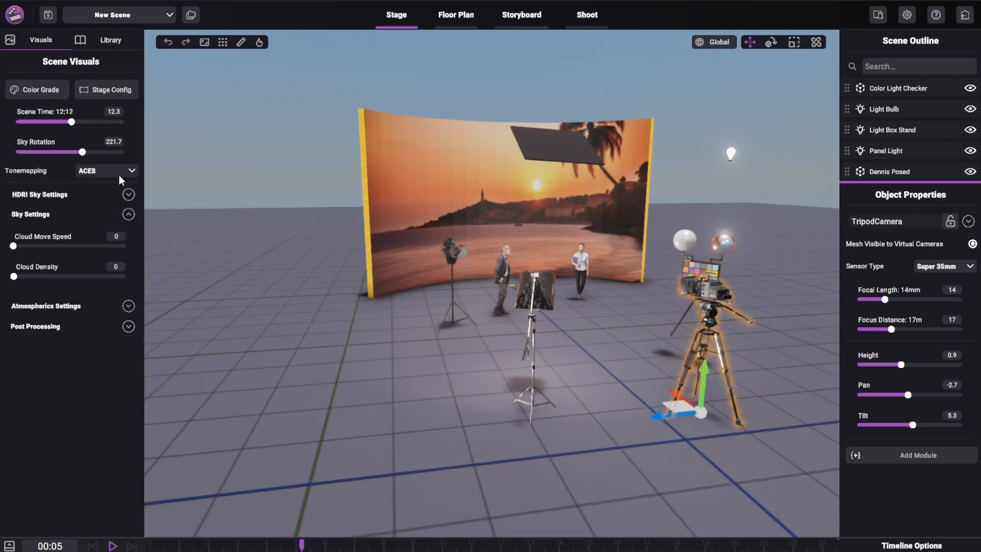
pyautogui.click(121, 173)
pyautogui.click(97, 186)
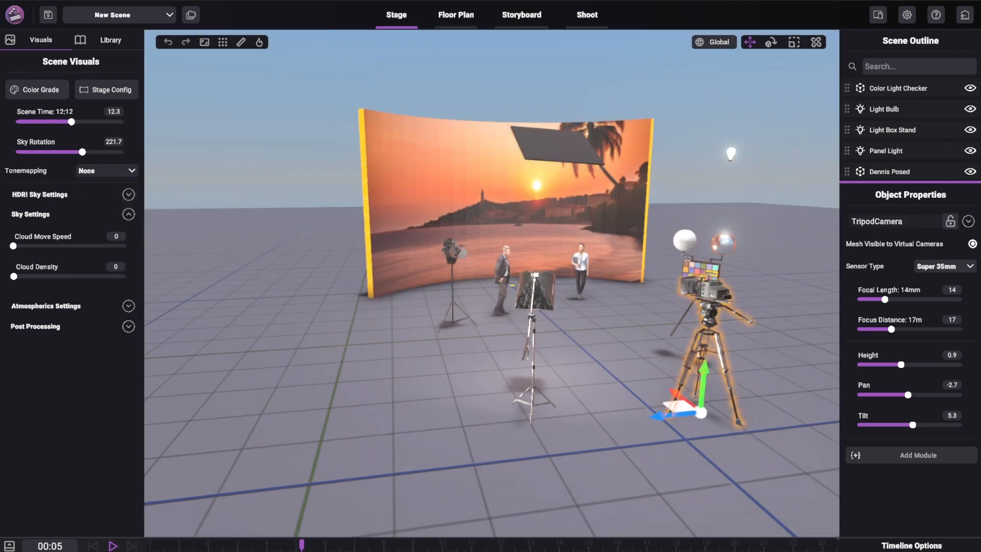
# - Load rural_crossroads_1k.hdr as the HDRI sky with an exposure of 1 and a height offset of 51.9
pyautogui.click(131, 213)
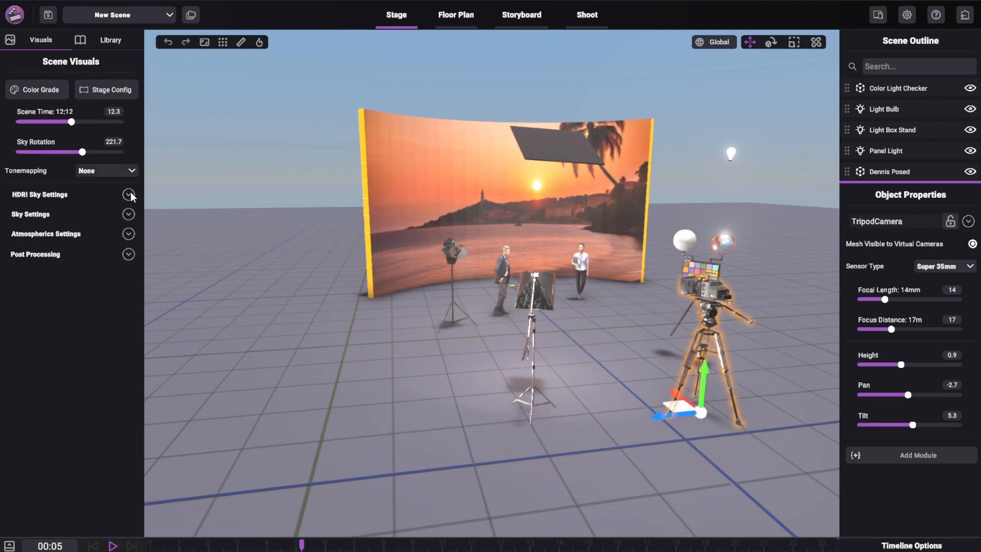
pyautogui.click(129, 194)
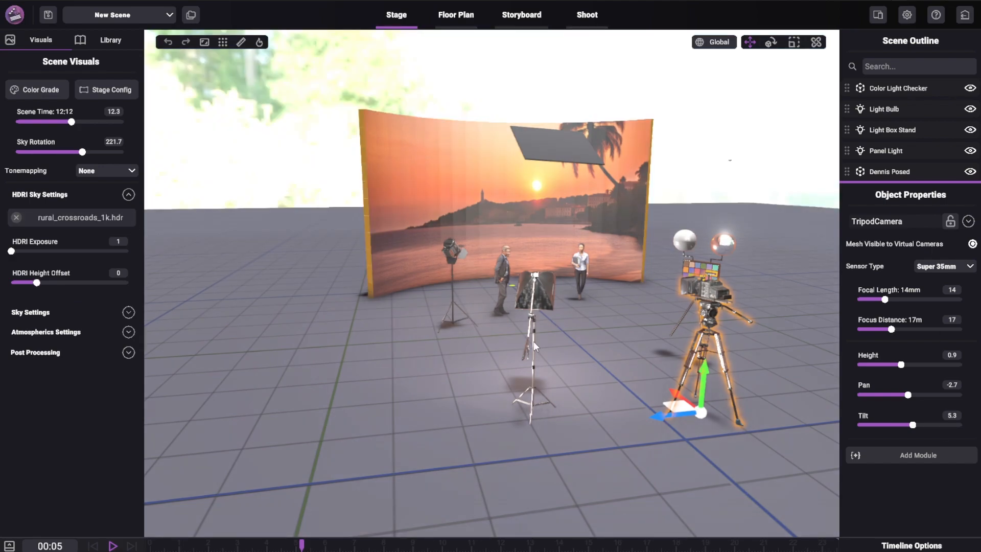
pyautogui.moveTo(312, 228); pyautogui.dragTo(317, 269, button='middle')
pyautogui.scroll(-5, 329, 249)
pyautogui.moveTo(16, 250)
pyautogui.mouseDown()
pyautogui.moveTo(99, 252)
pyautogui.moveTo(0, 251)
pyautogui.mouseUp()
pyautogui.moveTo(36, 282); pyautogui.dragTo(50, 281)
# - Set the scene time to 16:15 and the sky rotation to 192.8, and select the light box stand
pyautogui.moveTo(70, 123); pyautogui.dragTo(73, 152)
pyautogui.moveTo(470, 274); pyautogui.dragTo(407, 361, button='middle')
pyautogui.click(407, 360)
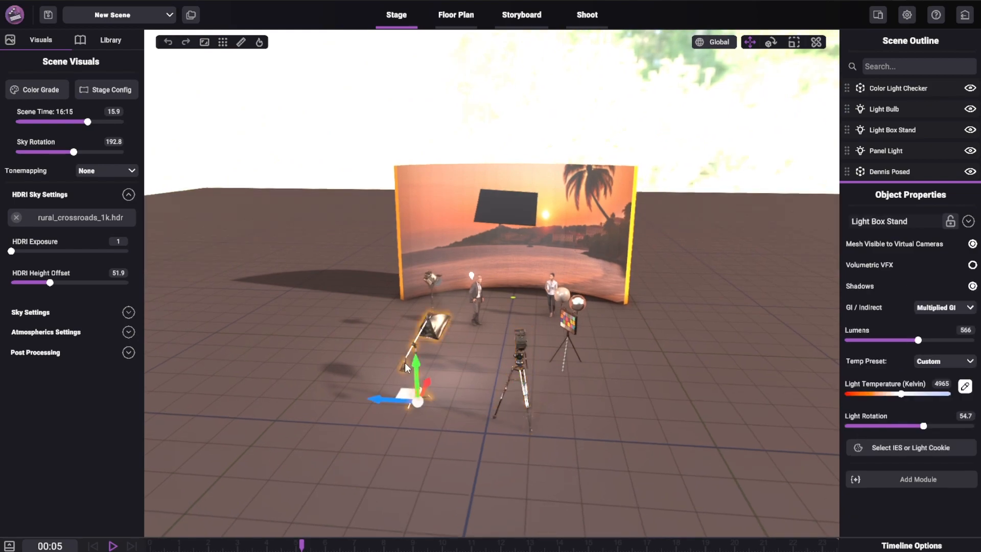
# - Remove the rural_crossroads_1k.hdr skybox from the HDRI sky settings
pyautogui.click(16, 217)
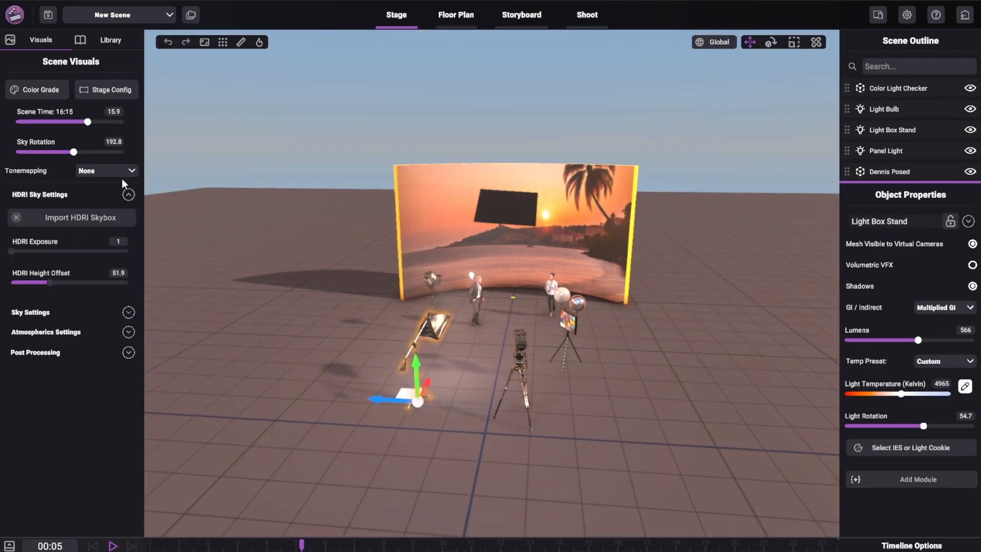
pyautogui.click(129, 195)
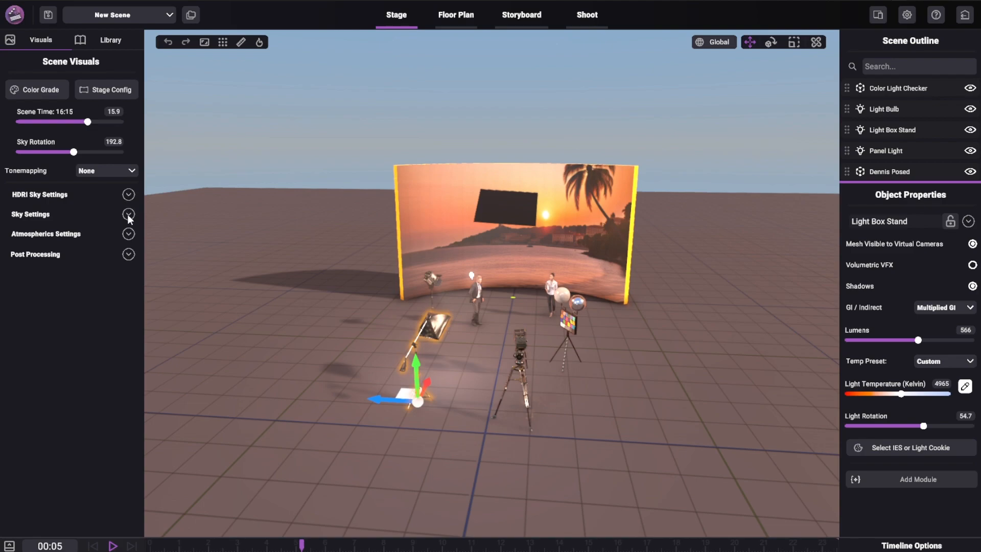
# - In the sky settings, set the cloud density to 1.1 and the cloud move speed to 0.5
pyautogui.click(128, 214)
pyautogui.moveTo(323, 337); pyautogui.dragTo(338, 295, button='middle')
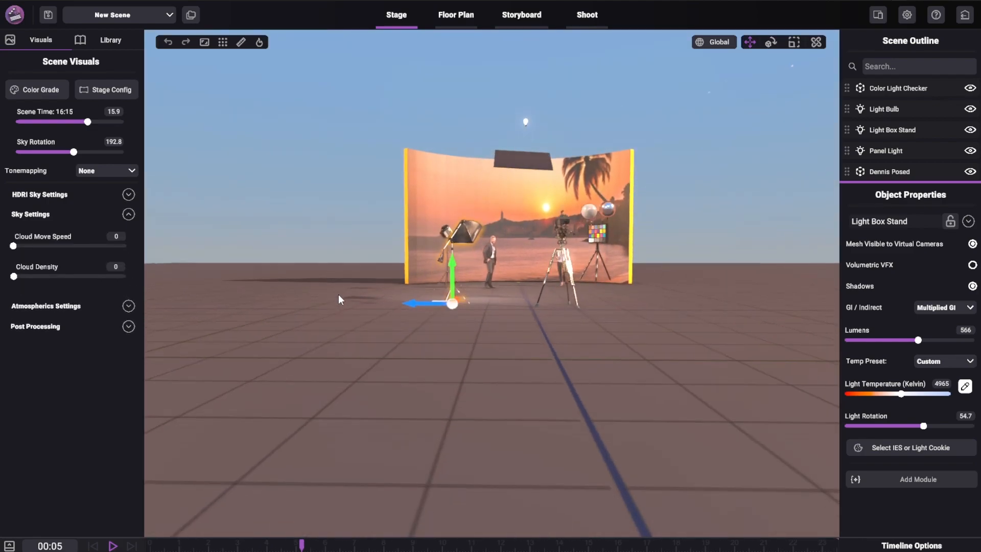
pyautogui.moveTo(13, 277); pyautogui.dragTo(94, 278)
pyautogui.moveTo(22, 244); pyautogui.dragTo(176, 247)
pyautogui.moveTo(621, 364); pyautogui.dragTo(158, 202)
pyautogui.moveTo(216, 151); pyautogui.dragTo(276, 159)
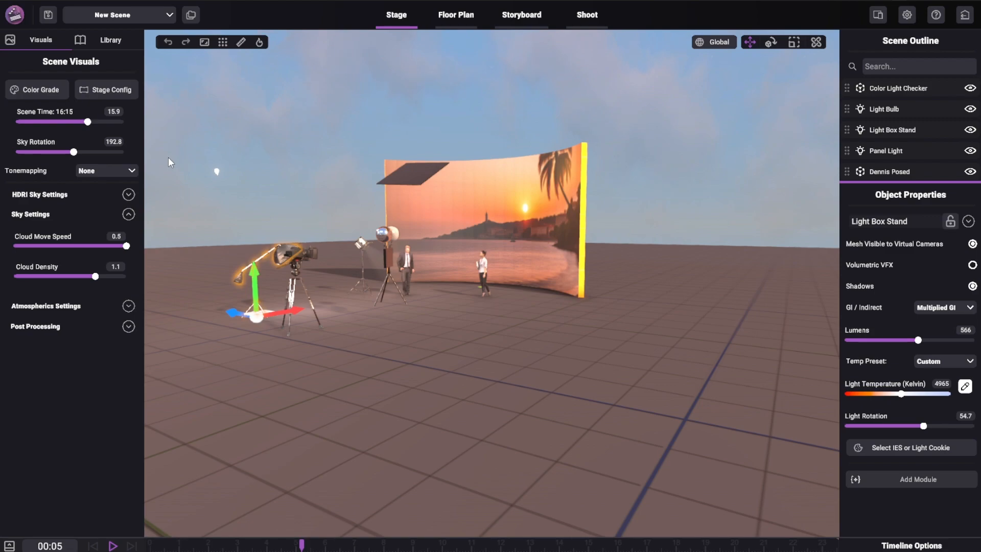
# - Set the scene time to 10:10 and the sky rotation to 90.5, and stop the clouds with a move speed of 0
pyautogui.moveTo(260, 123); pyautogui.dragTo(399, 116, button='middle')
pyautogui.moveTo(84, 123); pyautogui.dragTo(43, 171)
pyautogui.moveTo(127, 245); pyautogui.dragTo(9, 247)
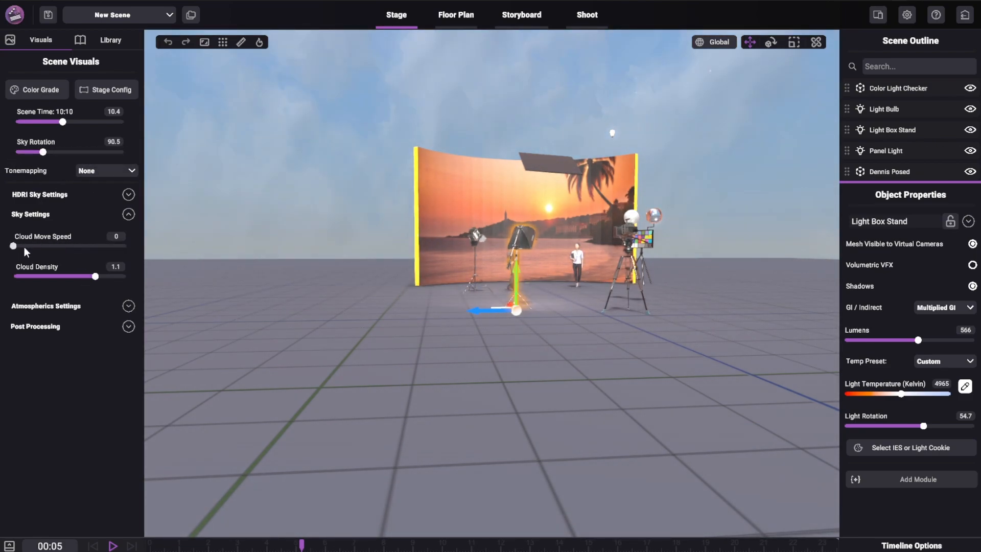
pyautogui.click(129, 215)
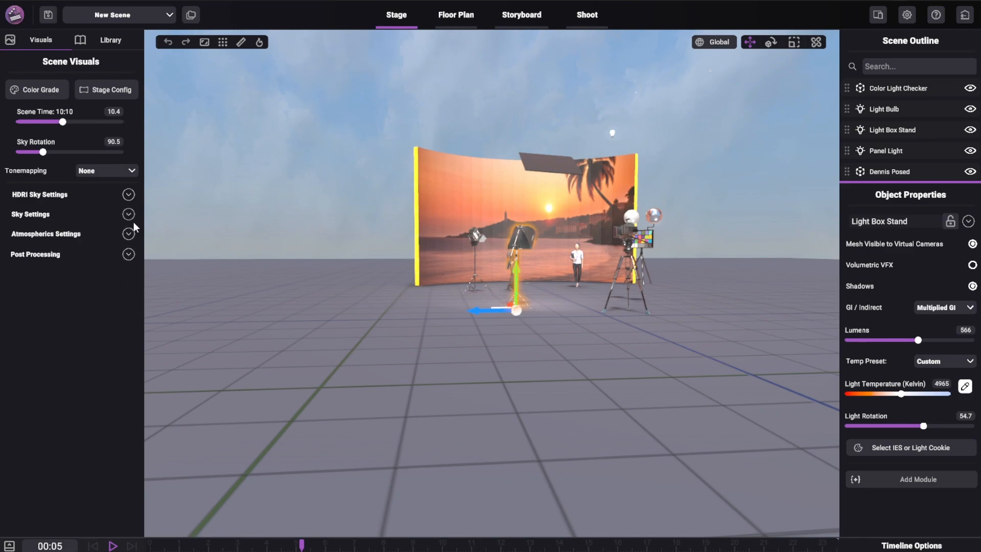
# - Set the atmospheric fog density to 0.8 with a distance falloff of 1, and the scene time to 11:11
pyautogui.click(128, 237)
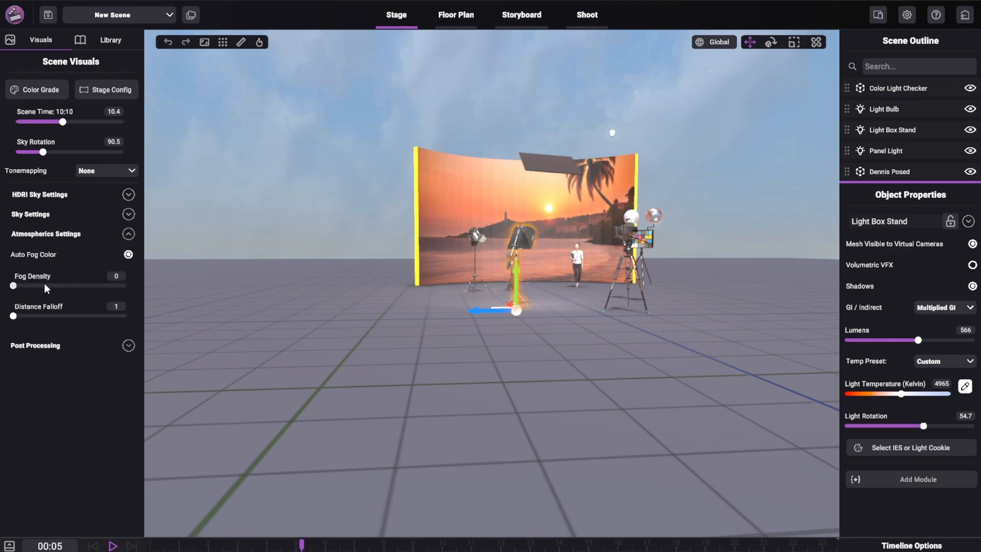
pyautogui.moveTo(18, 284); pyautogui.dragTo(86, 284)
pyautogui.moveTo(34, 315); pyautogui.dragTo(8, 319)
pyautogui.moveTo(86, 286)
pyautogui.mouseDown()
pyautogui.moveTo(62, 287)
pyautogui.moveTo(99, 291)
pyautogui.mouseUp()
pyautogui.moveTo(230, 300); pyautogui.dragTo(371, 338, button='middle')
pyautogui.moveTo(62, 120)
pyautogui.mouseDown()
pyautogui.moveTo(44, 118)
pyautogui.moveTo(64, 122)
pyautogui.mouseUp()
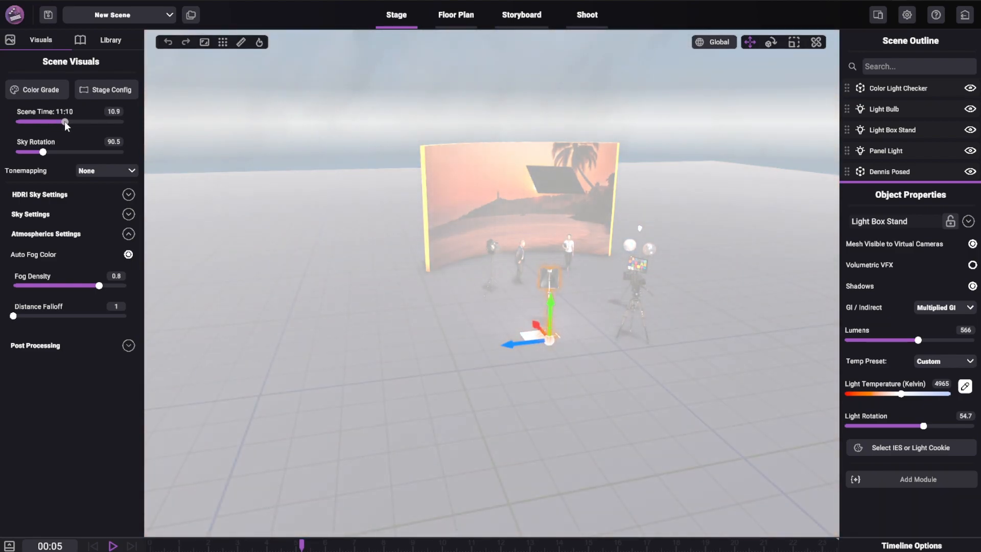
# - Try a blue custom fog color and a green one sampled from the transform gizmo, and return to auto fog color
pyautogui.click(129, 253)
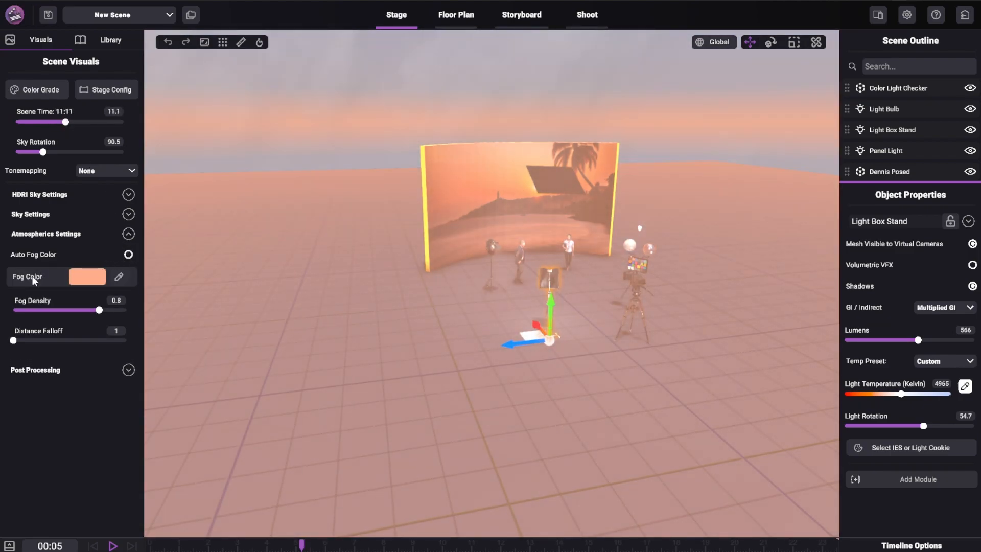
pyautogui.click(88, 277)
pyautogui.click(415, 182)
pyautogui.moveTo(418, 181)
pyautogui.mouseDown()
pyautogui.moveTo(434, 142)
pyautogui.moveTo(454, 149)
pyautogui.moveTo(453, 163)
pyautogui.moveTo(420, 123)
pyautogui.mouseUp()
pyautogui.click(448, 303)
pyautogui.click(119, 277)
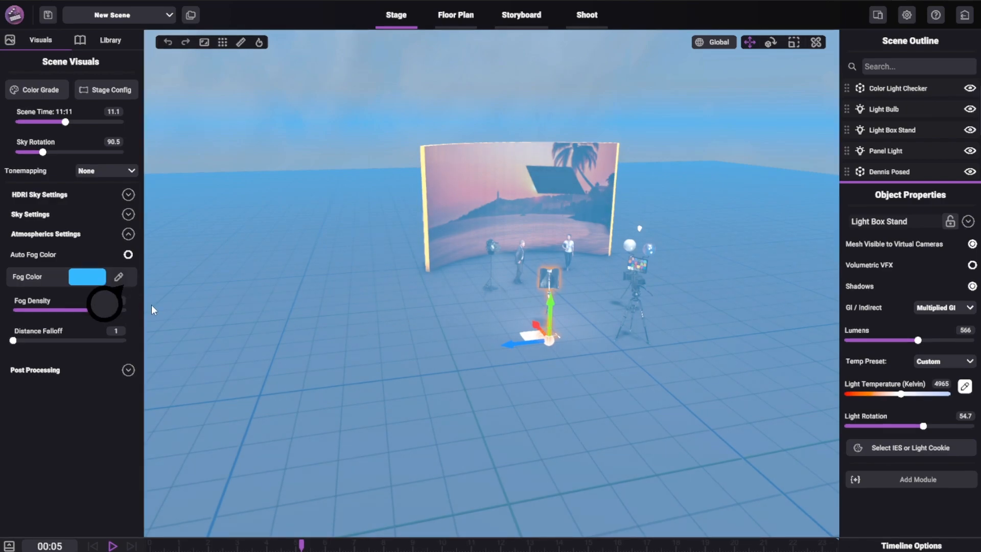
pyautogui.click(549, 303)
pyautogui.moveTo(415, 368); pyautogui.dragTo(287, 352, button='middle')
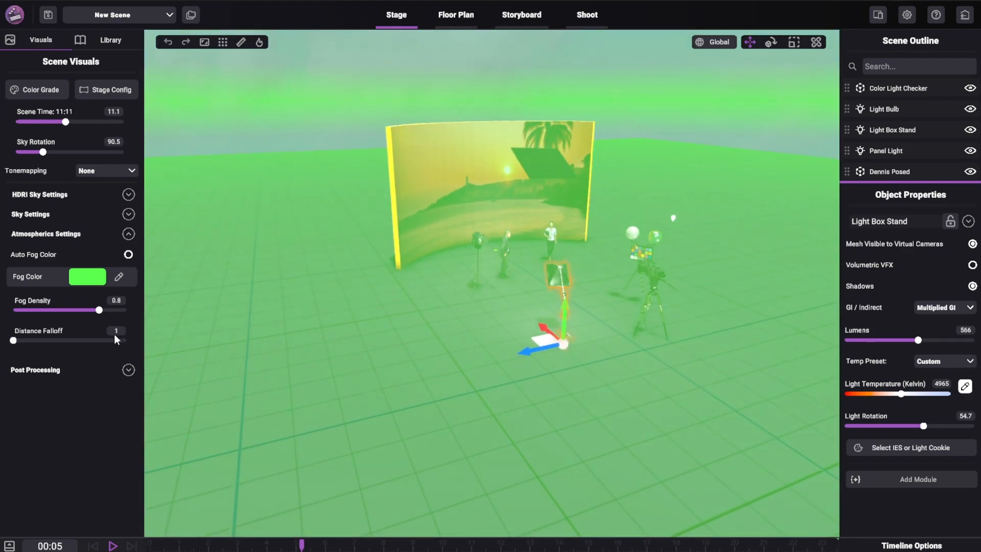
pyautogui.click(131, 256)
# - Try a fog density of 0.2 with a distance falloff of 2, and reset the fog density to 0
pyautogui.moveTo(99, 286); pyautogui.dragTo(41, 286)
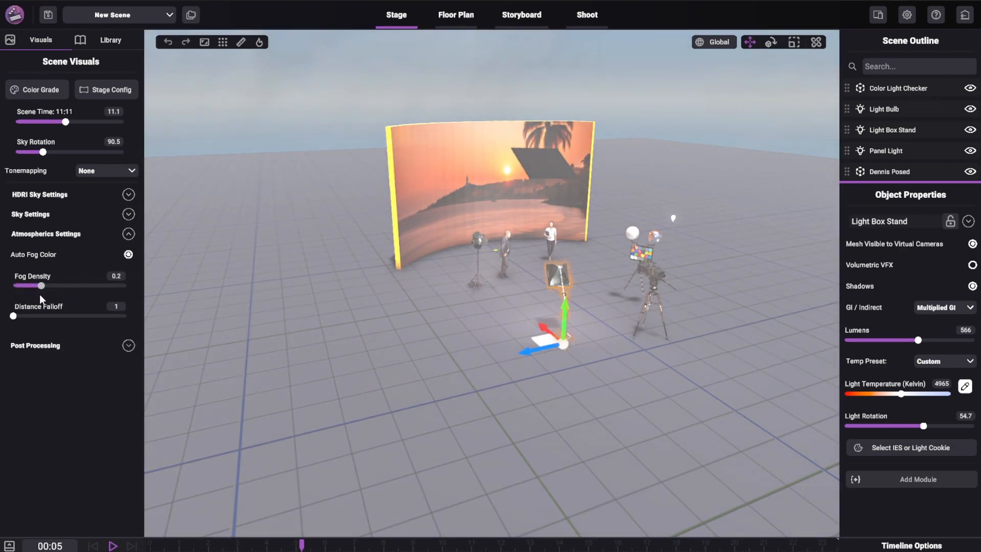
pyautogui.moveTo(13, 316); pyautogui.dragTo(70, 317)
pyautogui.moveTo(335, 360); pyautogui.dragTo(300, 346, button='middle')
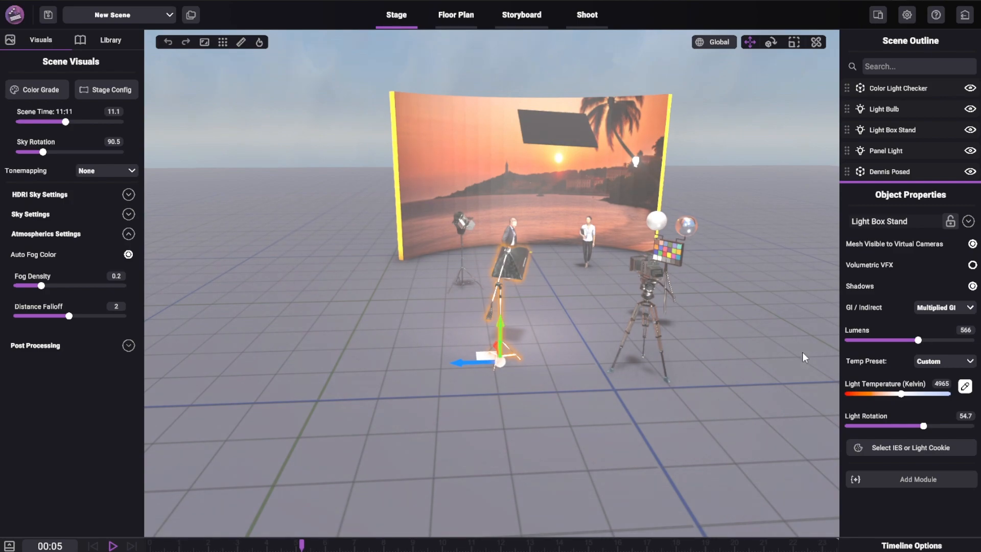
pyautogui.moveTo(603, 271); pyautogui.dragTo(586, 286, button='middle')
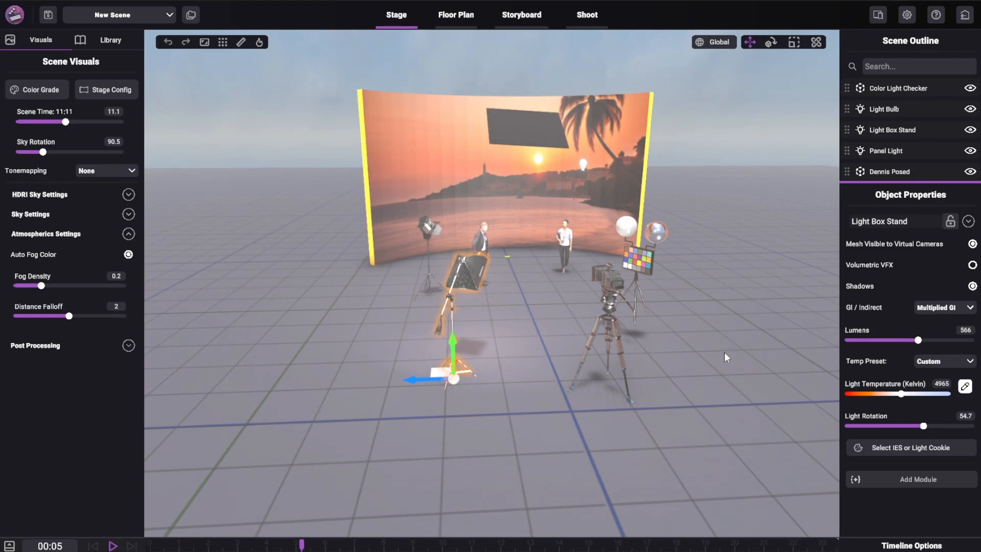
pyautogui.moveTo(41, 286); pyautogui.dragTo(12, 286)
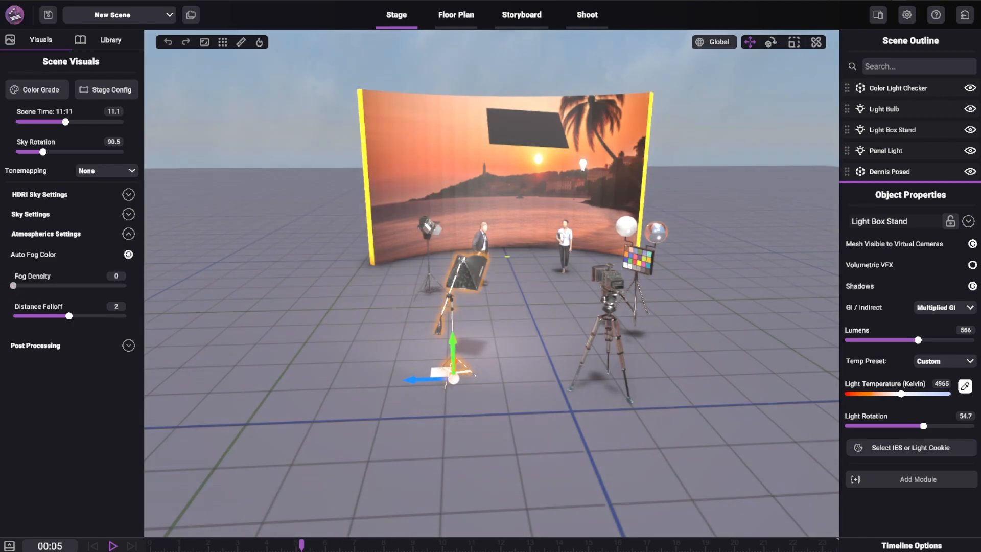
pyautogui.click(128, 234)
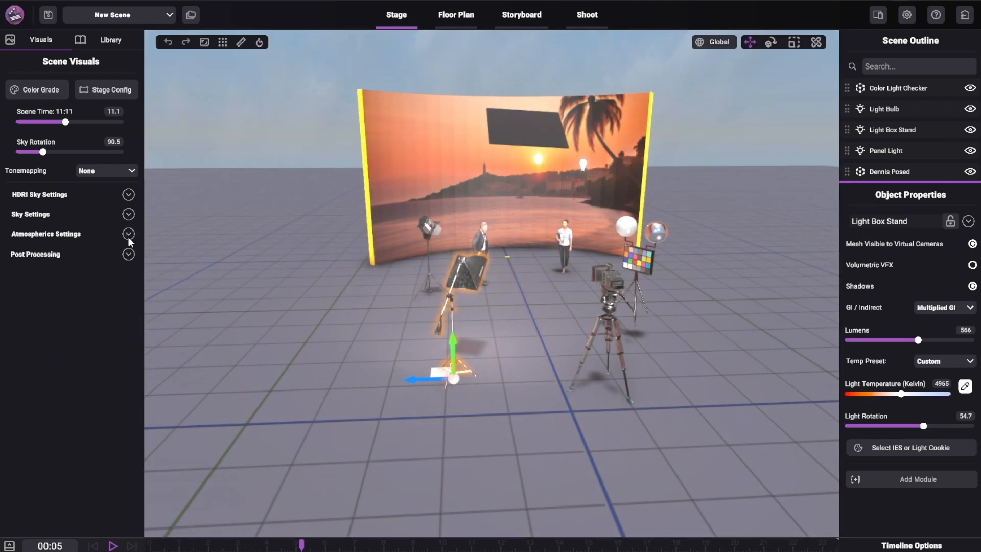
# - Select the spot light stand beside the suited man and try post-processing bloom values of 0.3 and 3
pyautogui.click(129, 255)
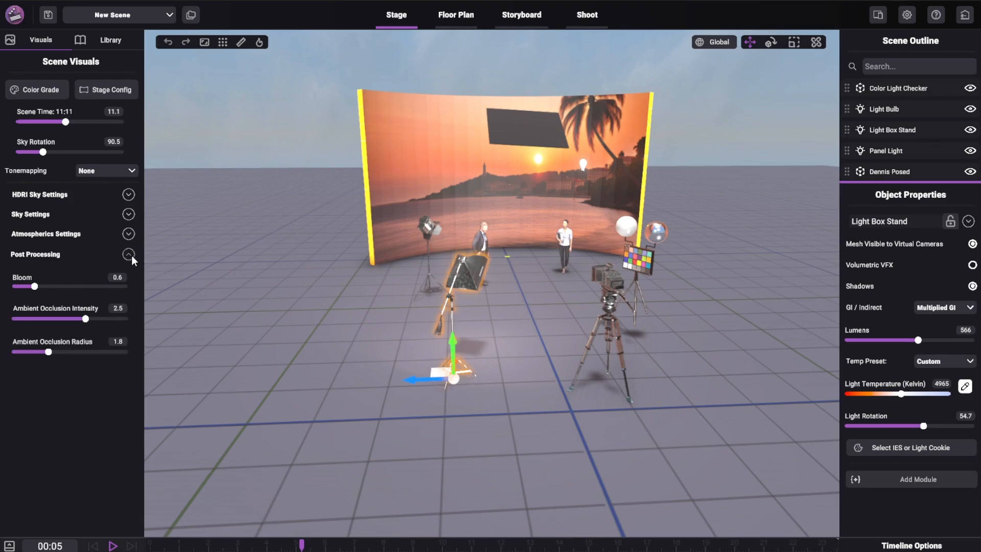
pyautogui.scroll(2, 367, 313)
pyautogui.scroll(2, 363, 332)
pyautogui.moveTo(321, 301); pyautogui.dragTo(333, 255)
pyautogui.scroll(4, 306, 286)
pyautogui.click(286, 306)
pyautogui.moveTo(35, 287)
pyautogui.mouseDown()
pyautogui.moveTo(8, 290)
pyautogui.moveTo(25, 288)
pyautogui.mouseUp()
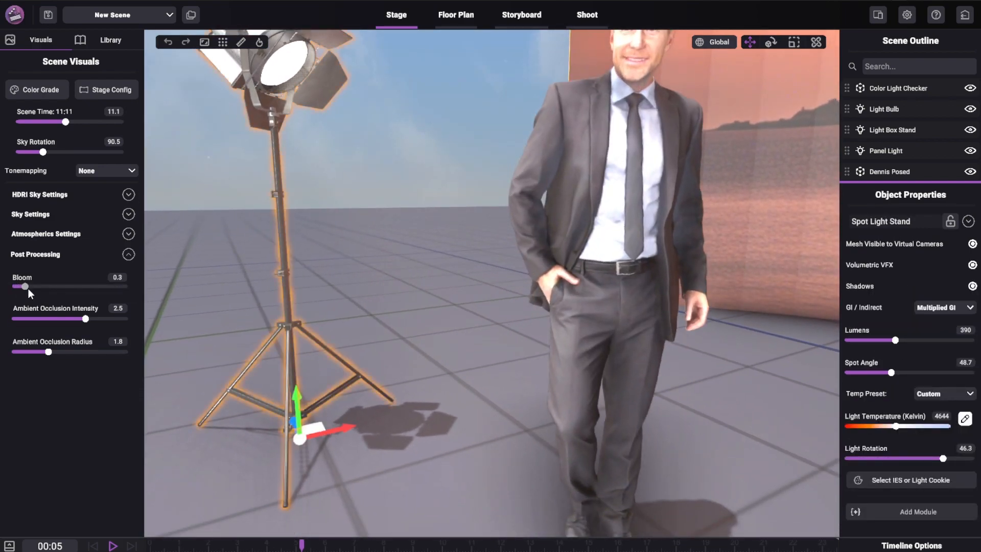
pyautogui.moveTo(103, 293); pyautogui.dragTo(155, 295)
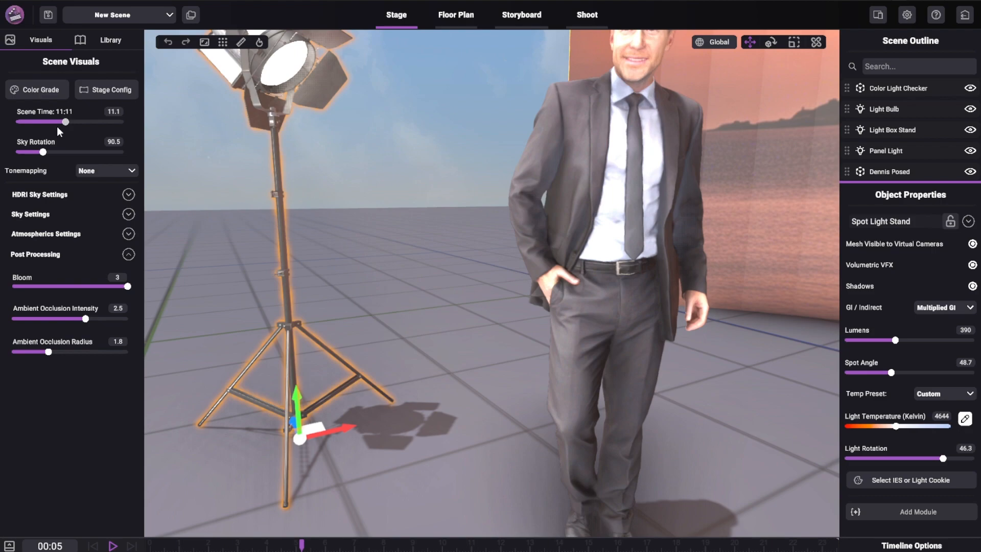
# - Set the scene time to 1:00 and the bloom to 0, and raise the spot light stand to 1000 lumens
pyautogui.moveTo(57, 127); pyautogui.dragTo(18, 122)
pyautogui.moveTo(127, 287); pyautogui.dragTo(10, 287)
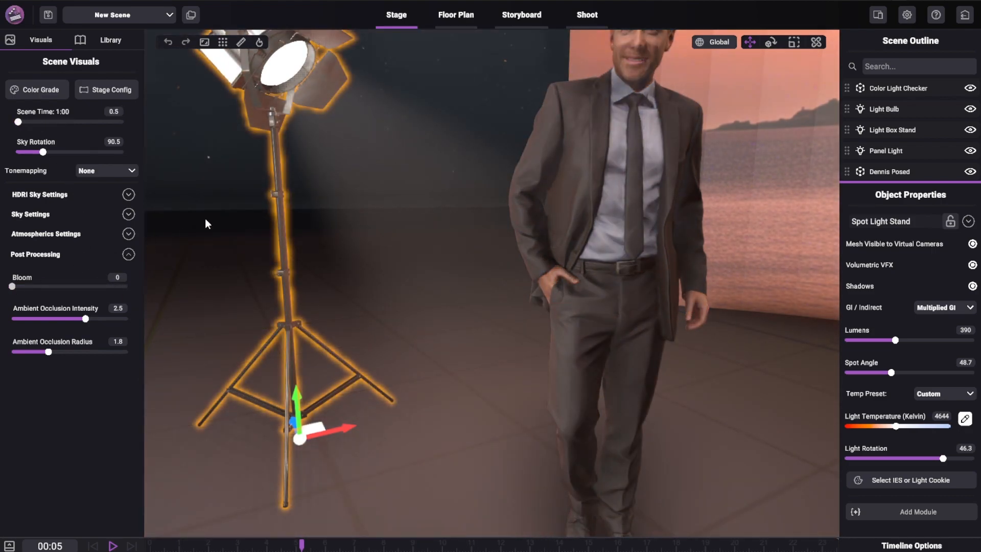
pyautogui.scroll(1, 271, 201)
pyautogui.scroll(-4, 329, 158)
pyautogui.moveTo(895, 341); pyautogui.dragTo(974, 341)
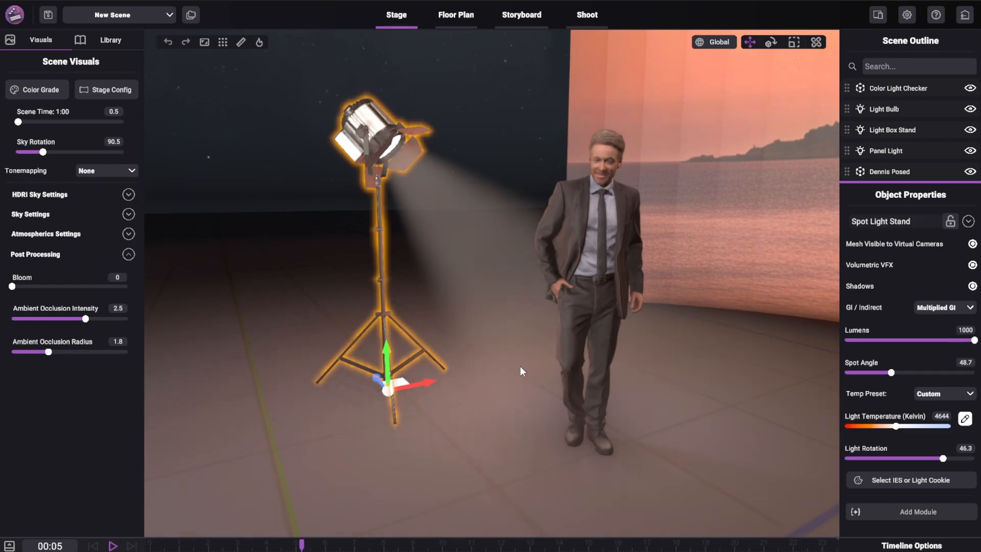
# - Set the bloom to 3 and the ambient occlusion intensity to 1.1
pyautogui.moveTo(15, 285); pyautogui.dragTo(128, 287)
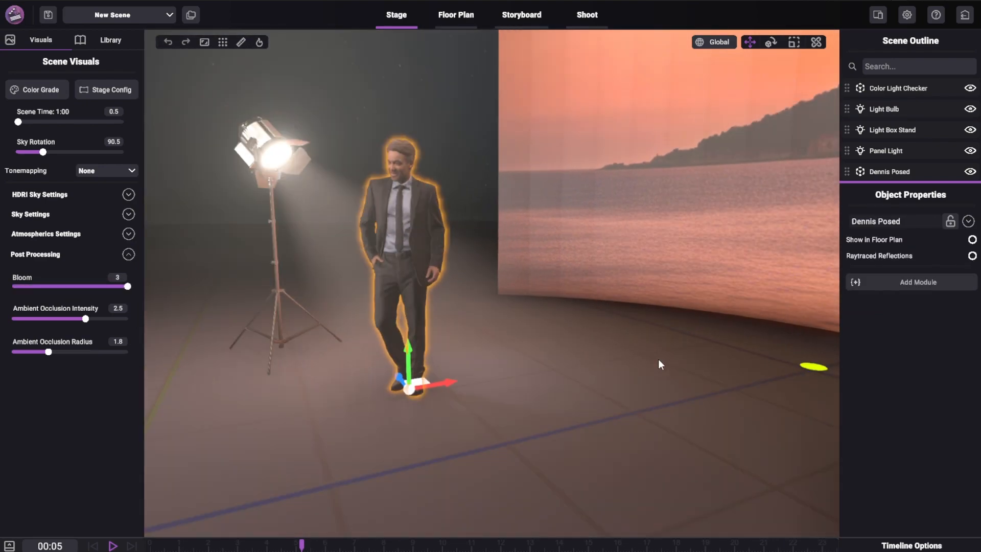
pyautogui.moveTo(591, 341)
pyautogui.mouseDown(button='right')
pyautogui.moveTo(577, 357)
pyautogui.moveTo(613, 373)
pyautogui.mouseUp(button='right')
pyautogui.press('d')
pyautogui.press('w')
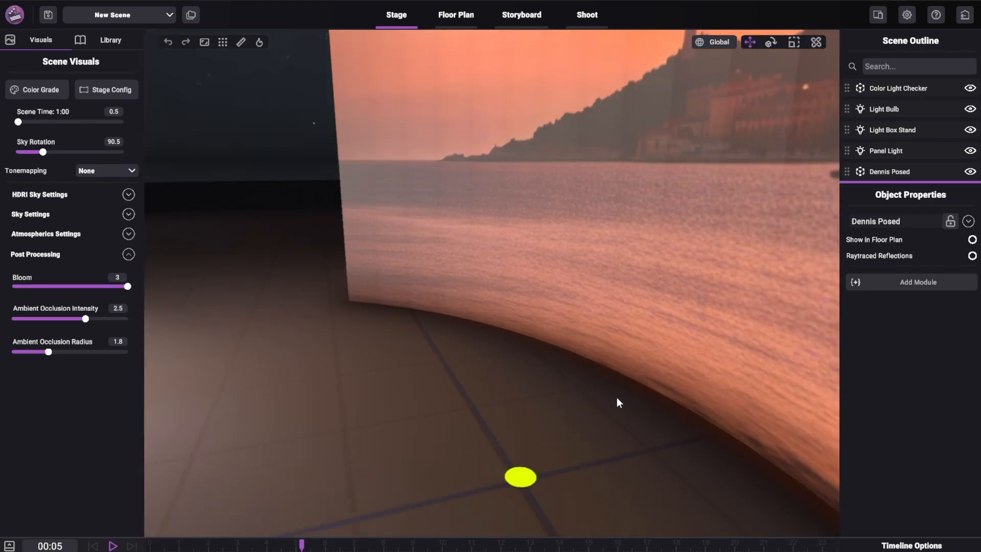
pyautogui.moveTo(87, 319)
pyautogui.mouseDown()
pyautogui.moveTo(16, 327)
pyautogui.moveTo(63, 339)
pyautogui.moveTo(163, 328)
pyautogui.moveTo(1, 352)
pyautogui.moveTo(93, 349)
pyautogui.moveTo(44, 356)
pyautogui.mouseUp()
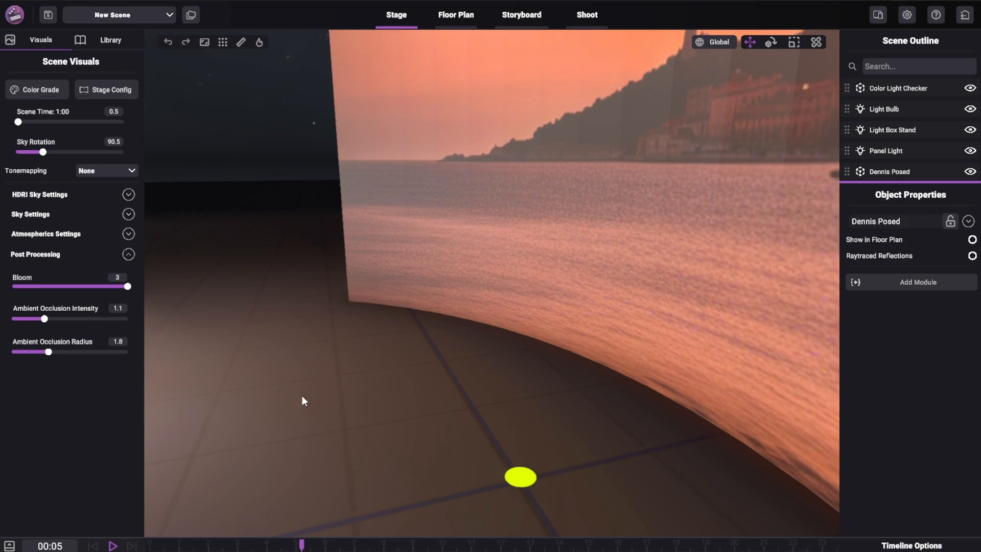
# - Try an ambient occlusion radius of 4.3 with a bloom of 1.2
pyautogui.moveTo(302, 395); pyautogui.dragTo(397, 327, button='middle')
pyautogui.moveTo(50, 350)
pyautogui.mouseDown()
pyautogui.moveTo(11, 351)
pyautogui.moveTo(113, 358)
pyautogui.mouseUp()
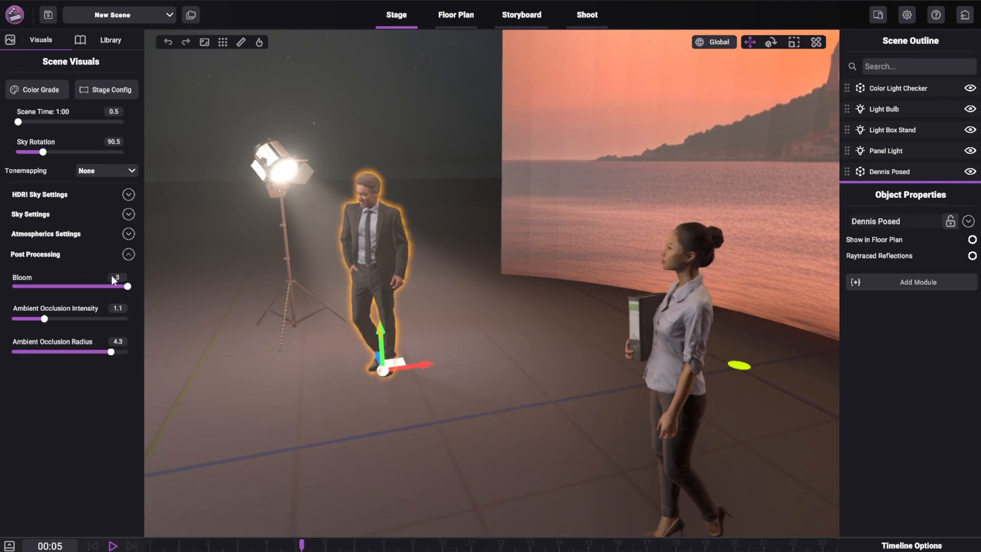
pyautogui.moveTo(127, 286); pyautogui.dragTo(56, 293)
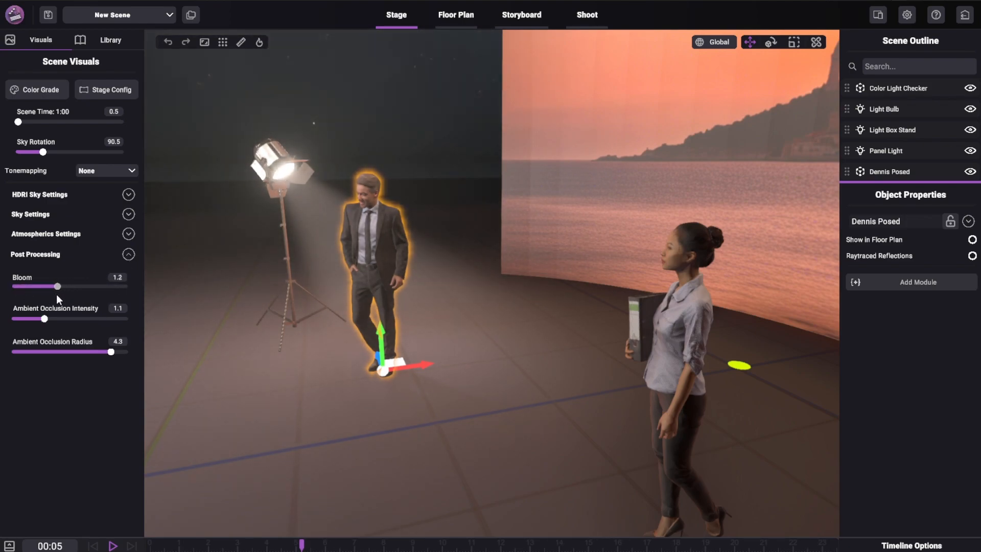
# - Set the bloom to 1.7, the ambient occlusion intensity to 1.6 and the ambient occlusion radius to 1.4
pyautogui.moveTo(87, 354); pyautogui.dragTo(41, 355)
pyautogui.moveTo(55, 288); pyautogui.dragTo(58, 319)
pyautogui.moveTo(44, 352)
pyautogui.mouseDown()
pyautogui.moveTo(26, 352)
pyautogui.moveTo(41, 352)
pyautogui.mouseUp()
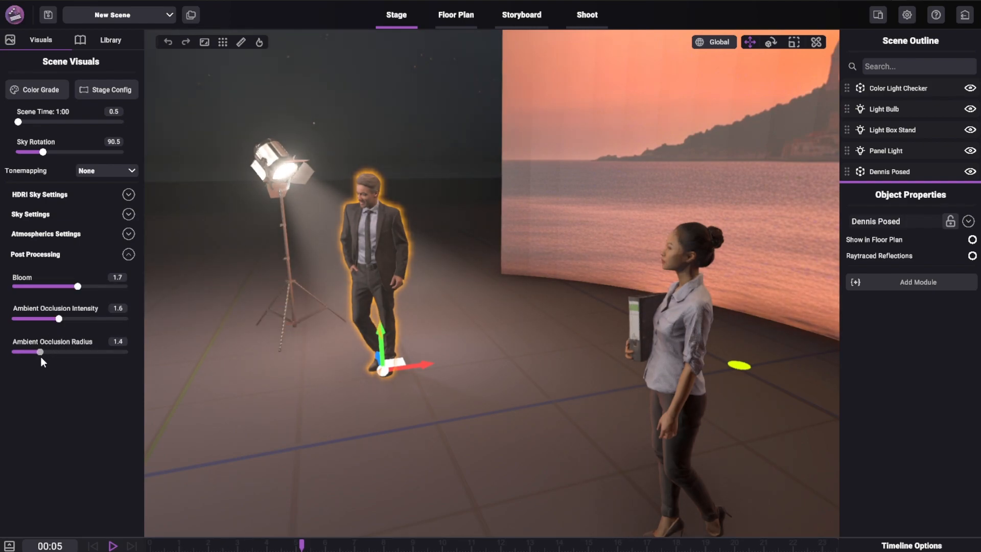
pyautogui.click(132, 255)
# - Examine the stage's lights, camera, reference spheres and actors from several angles
pyautogui.moveTo(253, 305); pyautogui.dragTo(285, 323)
pyautogui.moveTo(285, 323); pyautogui.dragTo(492, 307, button='right')
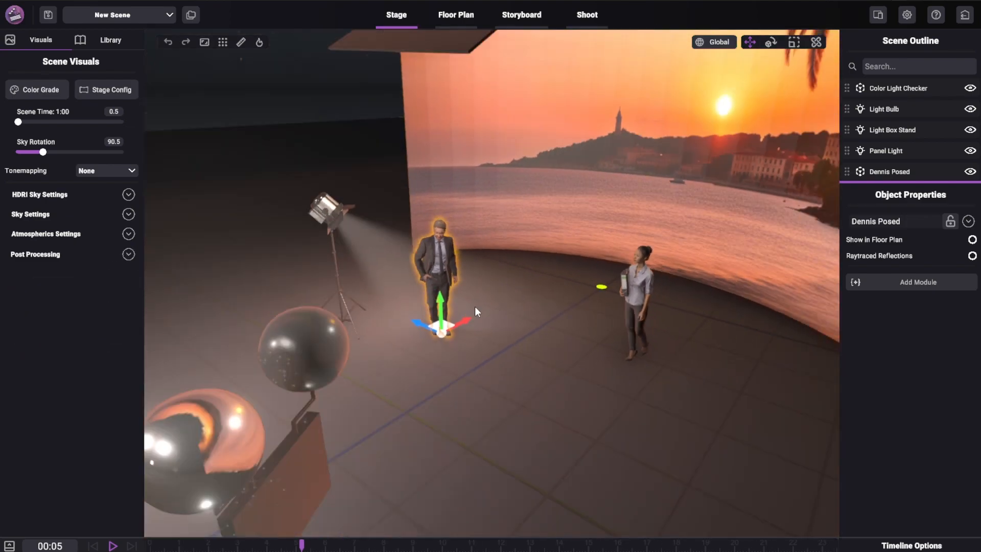
pyautogui.scroll(-5, 320, 231)
pyautogui.moveTo(321, 231); pyautogui.dragTo(465, 295, button='right')
pyautogui.scroll(-3, 342, 293)
pyautogui.scroll(3, 465, 295)
pyautogui.scroll(-2, 465, 295)
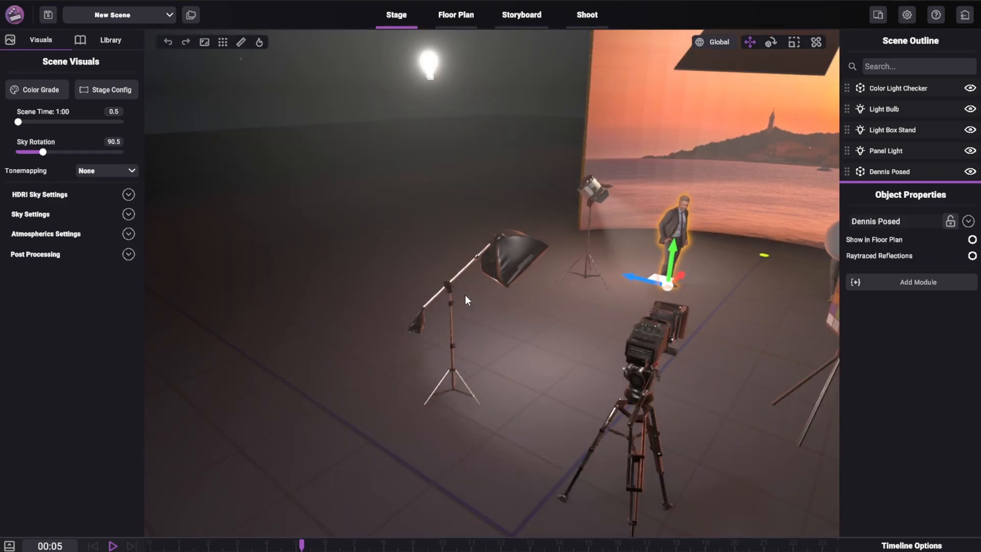
pyautogui.moveTo(537, 261); pyautogui.dragTo(482, 277, button='right')
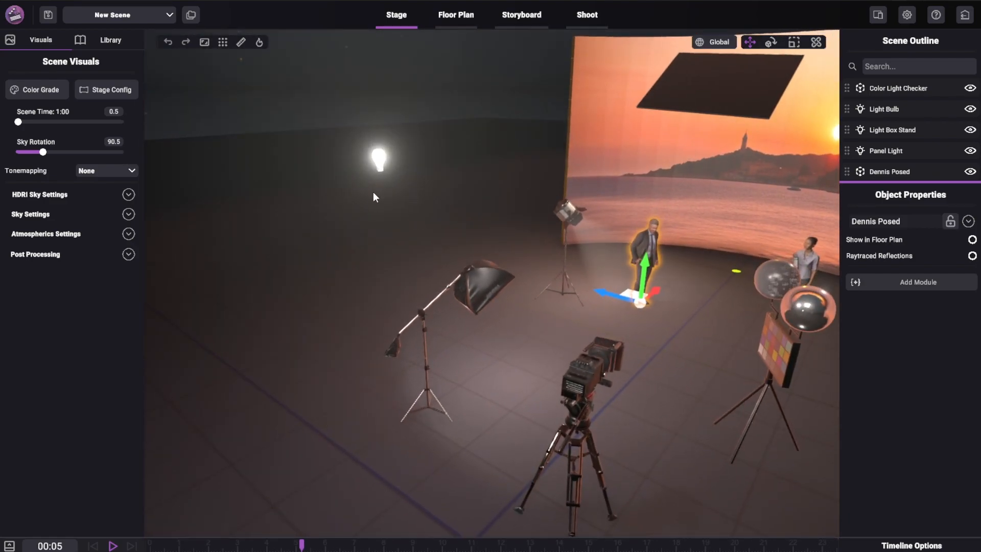
pyautogui.moveTo(477, 339); pyautogui.dragTo(169, 138, button='right')
# - Show the light types available in the content library
pyautogui.click(100, 42)
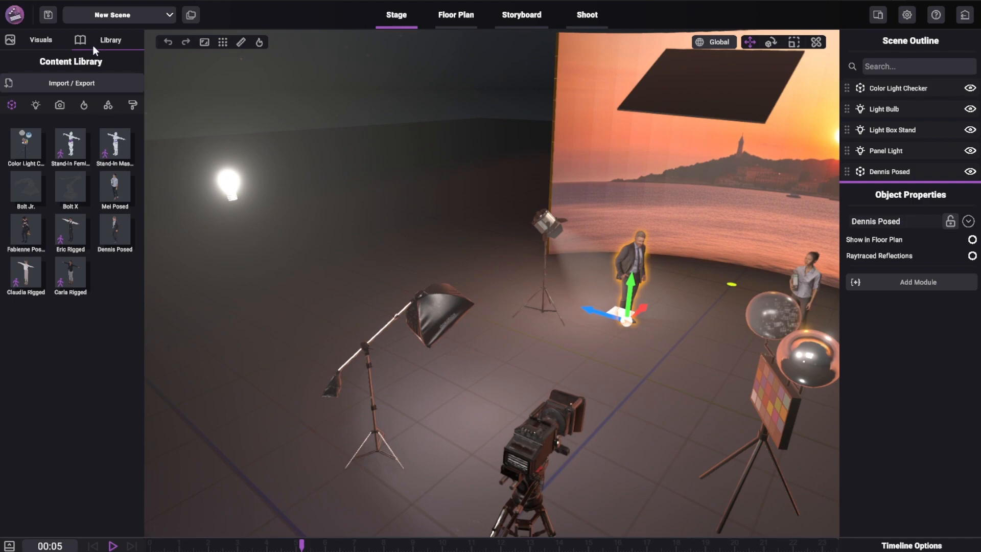
pyautogui.click(36, 107)
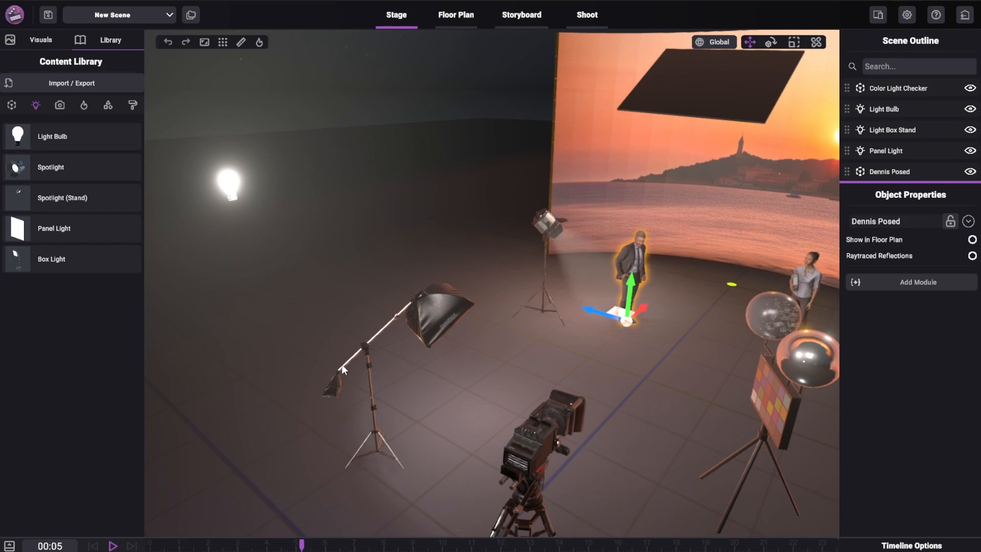
pyautogui.moveTo(500, 336); pyautogui.dragTo(496, 330, button='right')
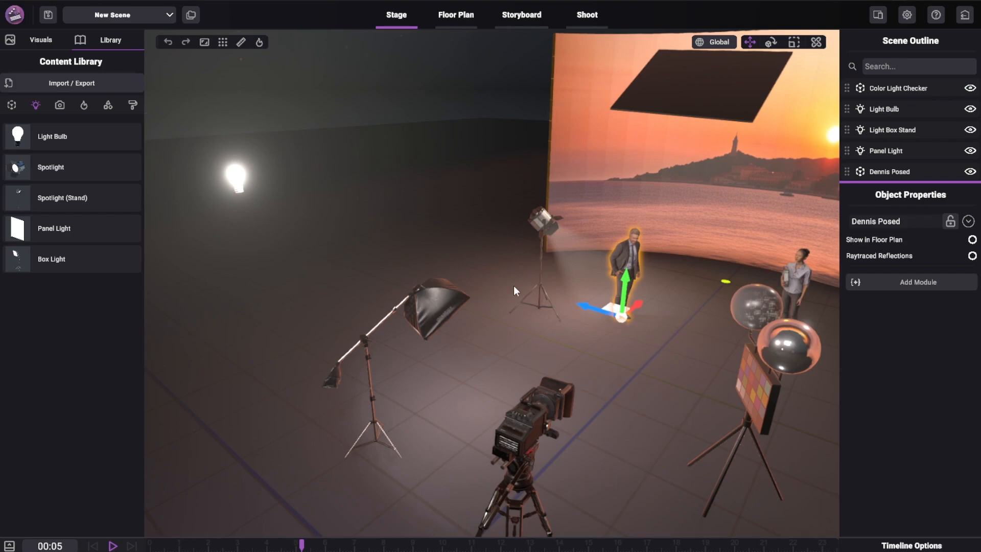
pyautogui.moveTo(513, 287); pyautogui.dragTo(510, 267, button='right')
# - Select the light bulb and the spot light stand in turn to inspect their light properties
pyautogui.click(353, 162)
pyautogui.moveTo(400, 170); pyautogui.dragTo(429, 198, button='right')
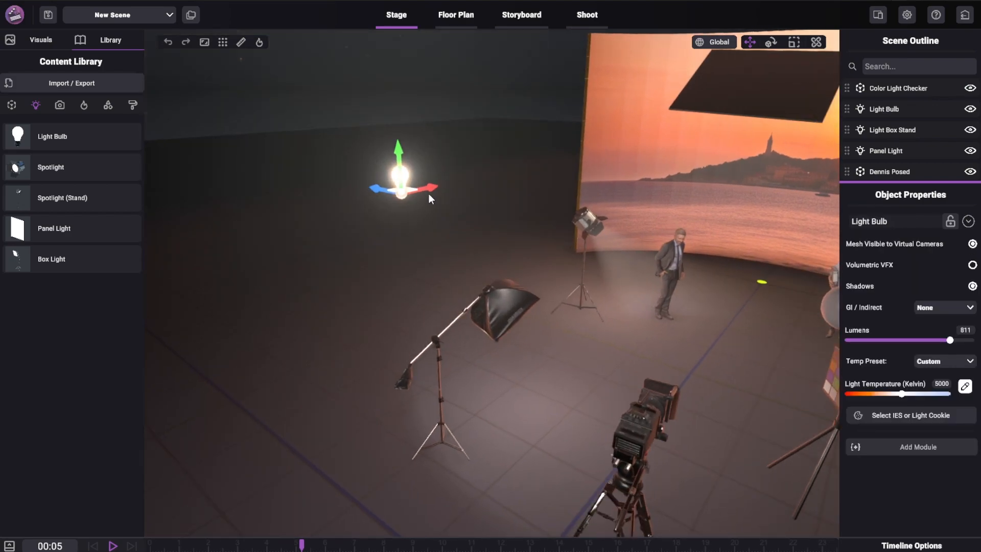
pyautogui.moveTo(601, 238); pyautogui.dragTo(574, 268, button='middle')
pyautogui.click(572, 235)
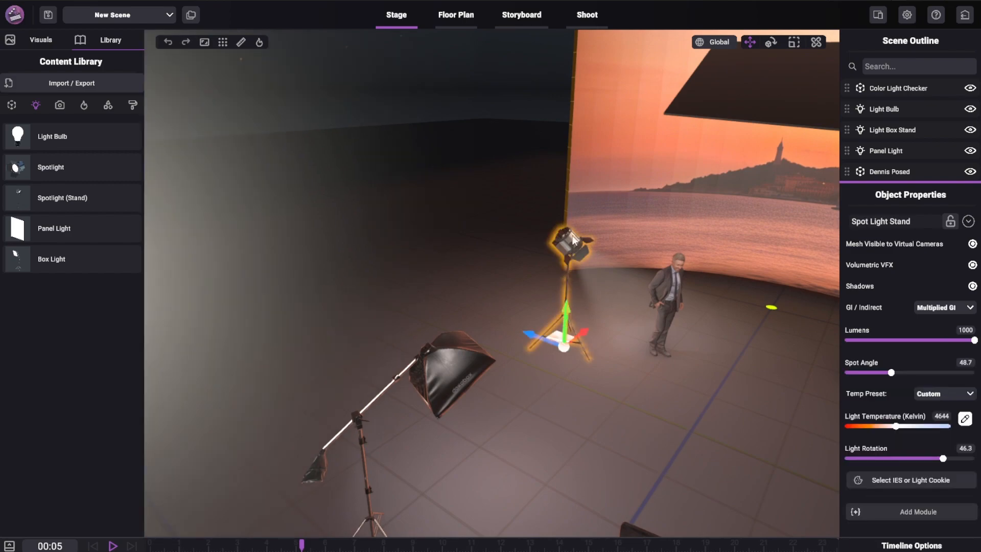
pyautogui.moveTo(572, 236); pyautogui.dragTo(537, 269, button='middle')
pyautogui.scroll(5, 535, 307)
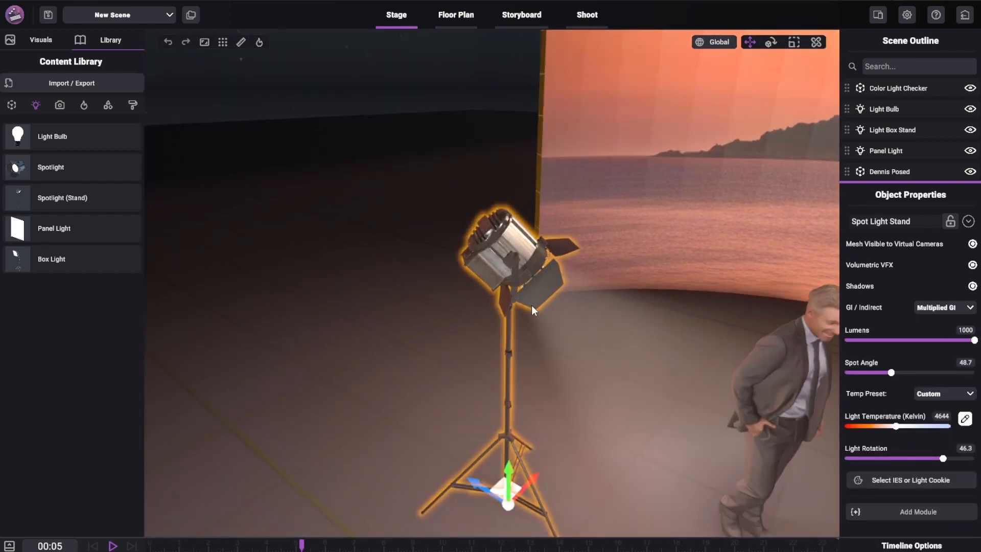
# - Enlarge the object properties area to show all settings of the selected spot light stand
pyautogui.scroll(-2, 534, 313)
pyautogui.moveTo(534, 313); pyautogui.dragTo(541, 280, button='middle')
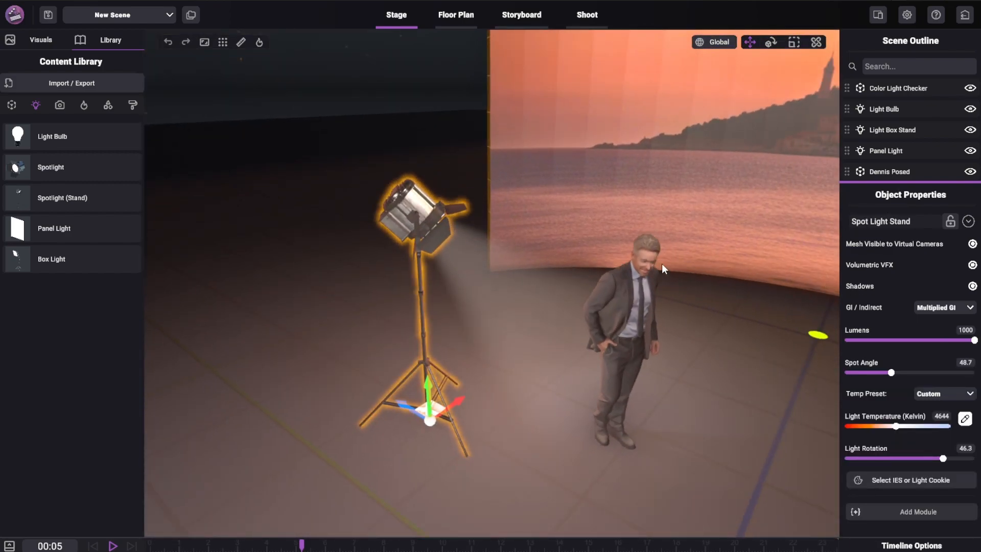
pyautogui.scroll(-2, 702, 341)
pyautogui.moveTo(702, 340); pyautogui.dragTo(674, 299, button='middle')
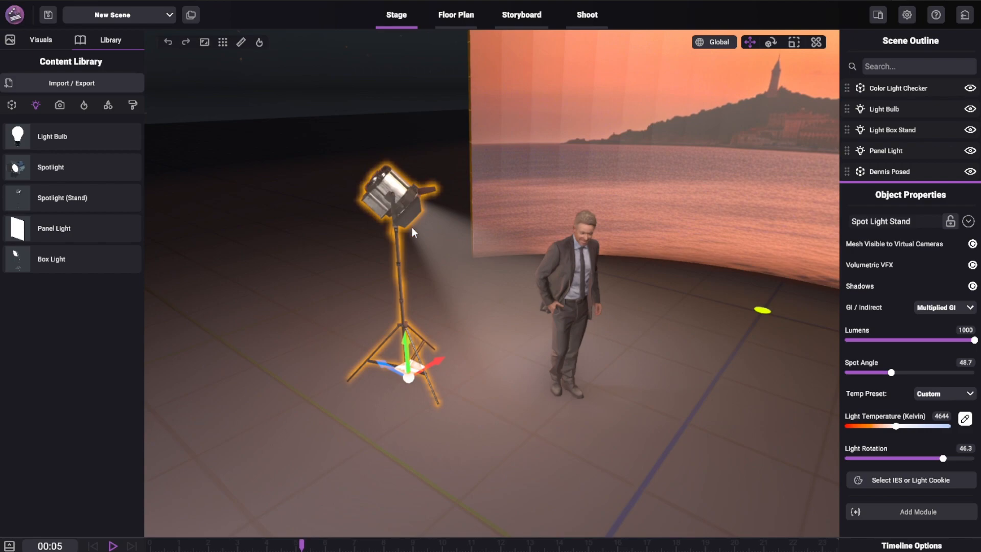
pyautogui.moveTo(496, 291); pyautogui.dragTo(480, 284, button='middle')
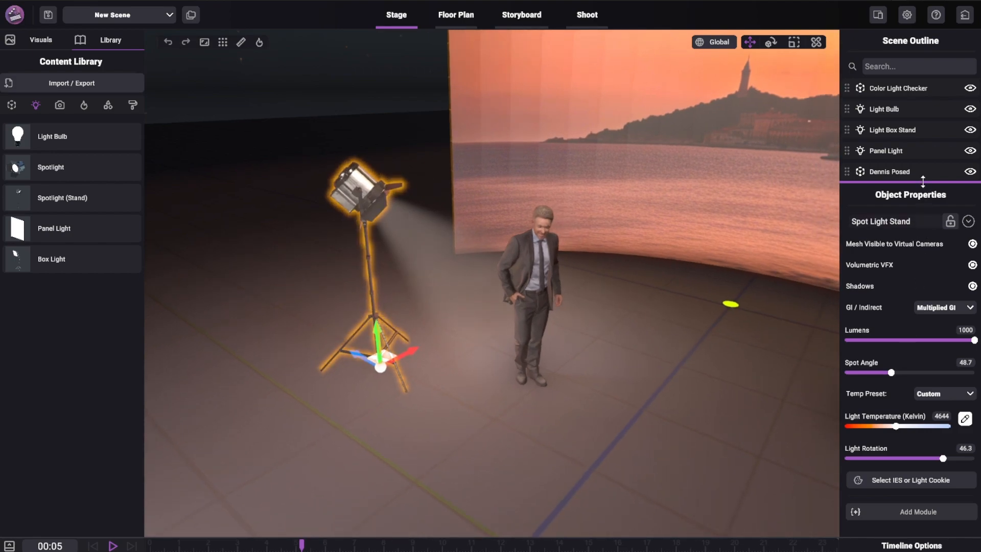
pyautogui.moveTo(923, 182); pyautogui.dragTo(922, 110)
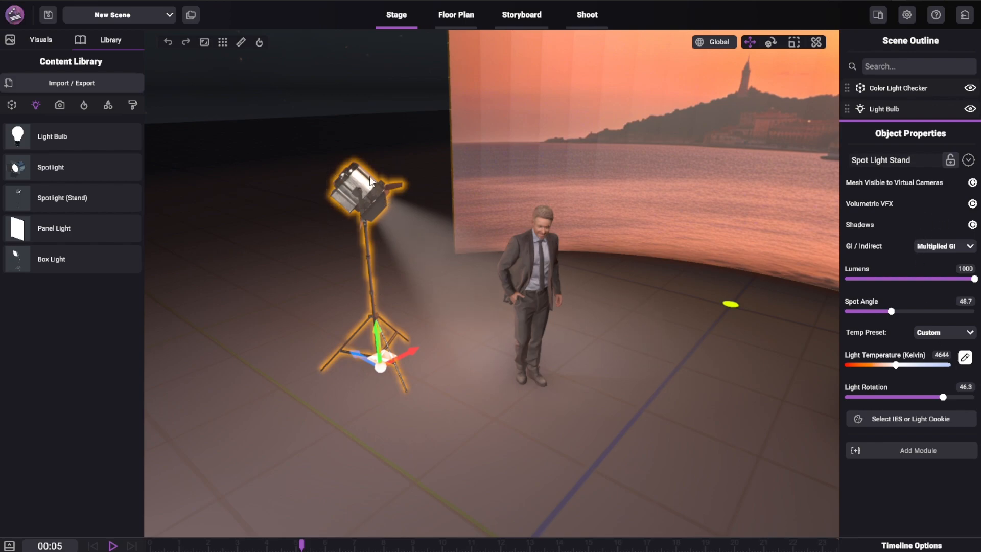
# - Toggle the spot light stand's volumetric VFX off and on, and try different lumens before returning them to 1000
pyautogui.click(974, 205)
pyautogui.click(973, 205)
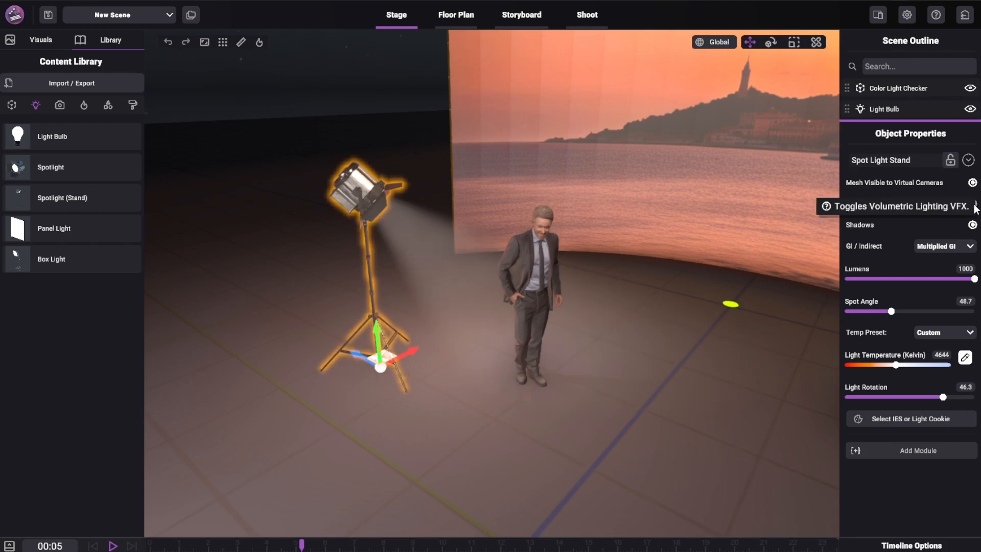
pyautogui.scroll(4, 533, 275)
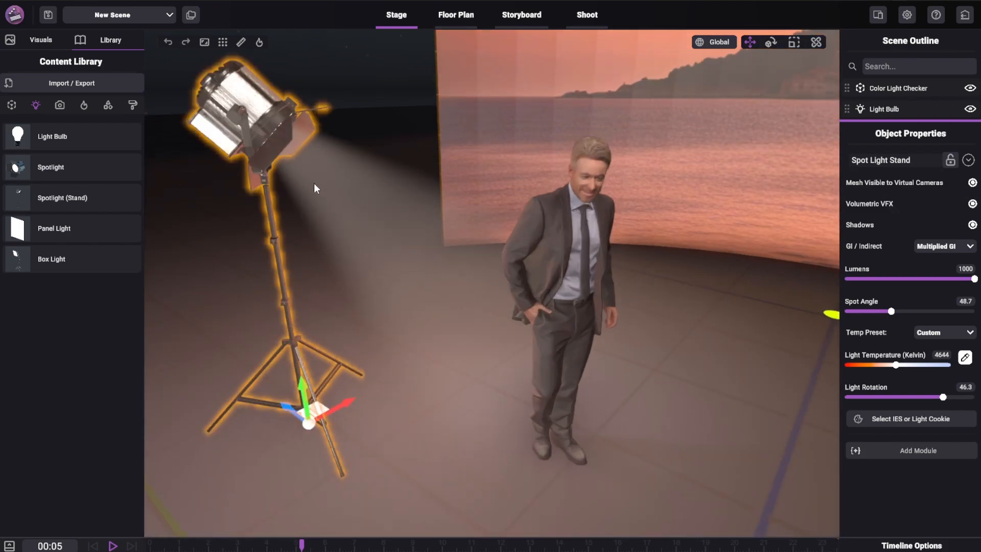
pyautogui.click(945, 279)
pyautogui.moveTo(944, 279); pyautogui.dragTo(978, 299)
pyautogui.click(975, 204)
pyautogui.click(975, 204)
# - Set the spot light stand's GI / Indirect mode to None, its lumens to 873 and its spot angle to 20
pyautogui.click(938, 247)
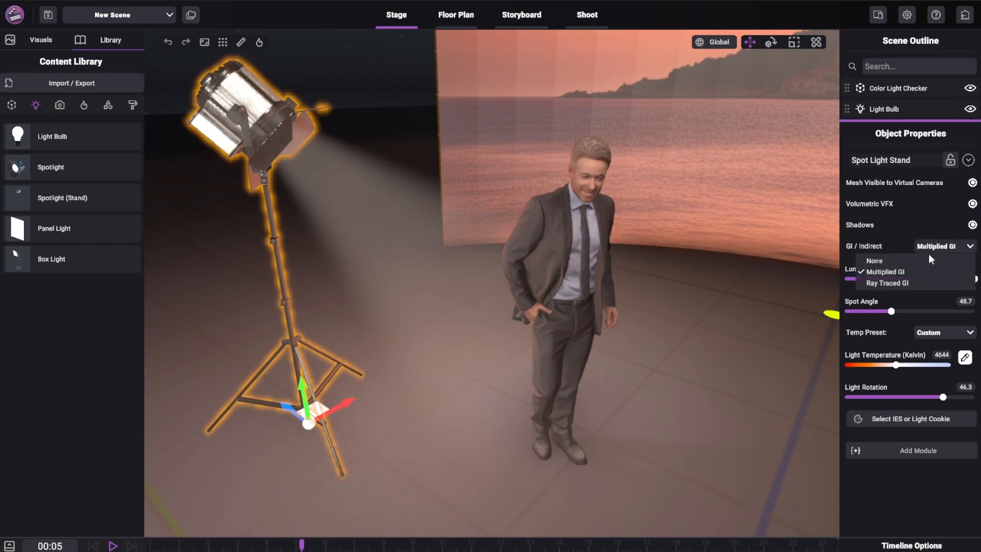
pyautogui.click(890, 262)
pyautogui.moveTo(973, 279)
pyautogui.mouseDown()
pyautogui.moveTo(805, 289)
pyautogui.moveTo(958, 279)
pyautogui.mouseUp()
pyautogui.moveTo(939, 311); pyautogui.dragTo(834, 348)
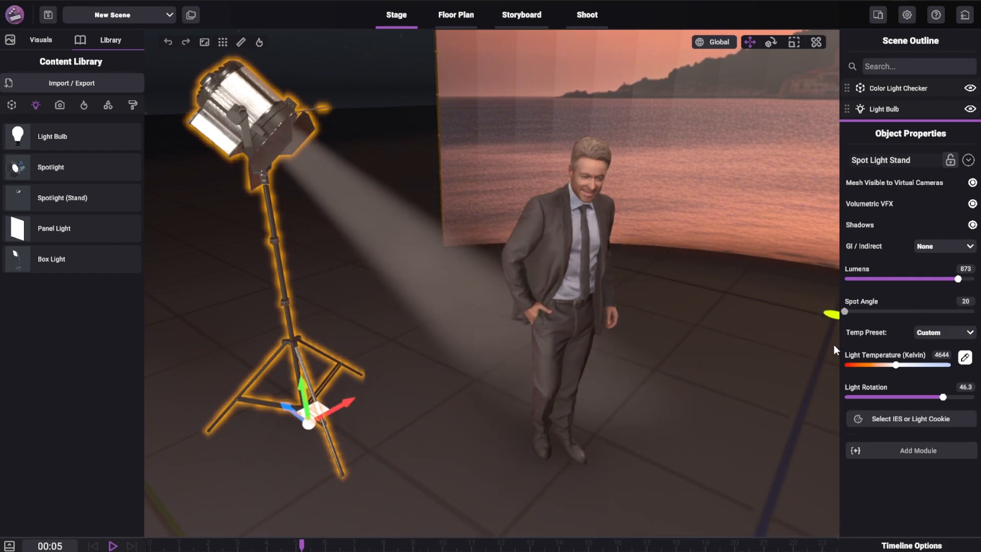
# - Look through the temperature presets and set the spot light stand's light temperature to 4467 K
pyautogui.click(928, 331)
pyautogui.scroll(-3, 902, 392)
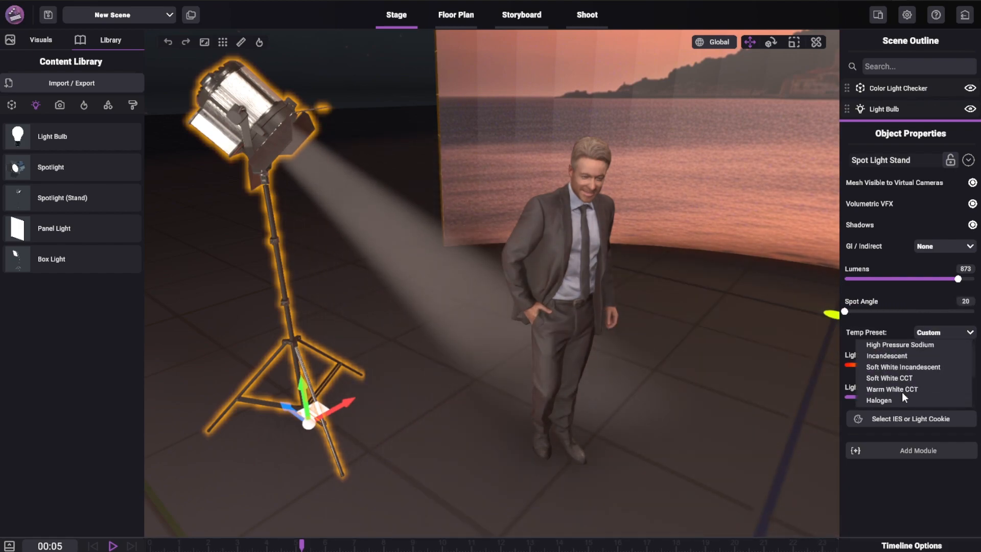
pyautogui.click(900, 330)
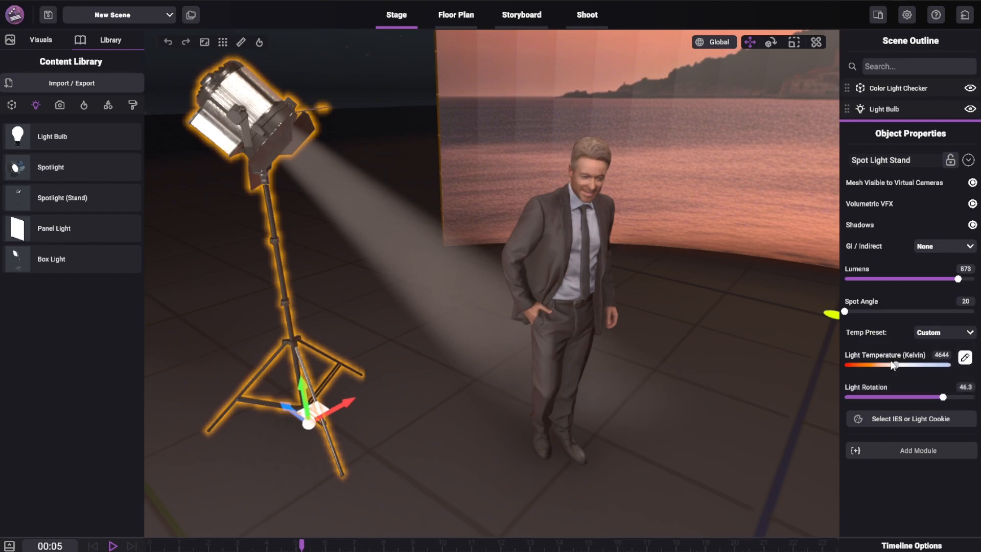
pyautogui.moveTo(879, 369)
pyautogui.mouseDown()
pyautogui.moveTo(902, 374)
pyautogui.moveTo(894, 371)
pyautogui.mouseUp()
# - Open the spot light stand's colour picker to view its options and close it with the colour left white
pyautogui.click(965, 357)
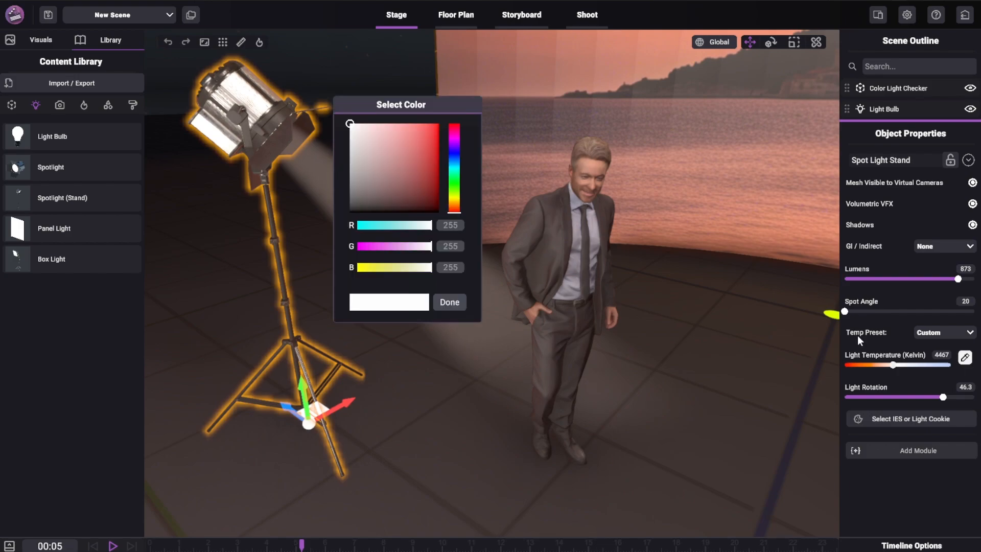
pyautogui.moveTo(412, 160); pyautogui.dragTo(442, 142)
pyautogui.moveTo(453, 107); pyautogui.dragTo(540, 122)
pyautogui.click(543, 217)
pyautogui.click(544, 225)
pyautogui.moveTo(504, 194); pyautogui.dragTo(413, 95)
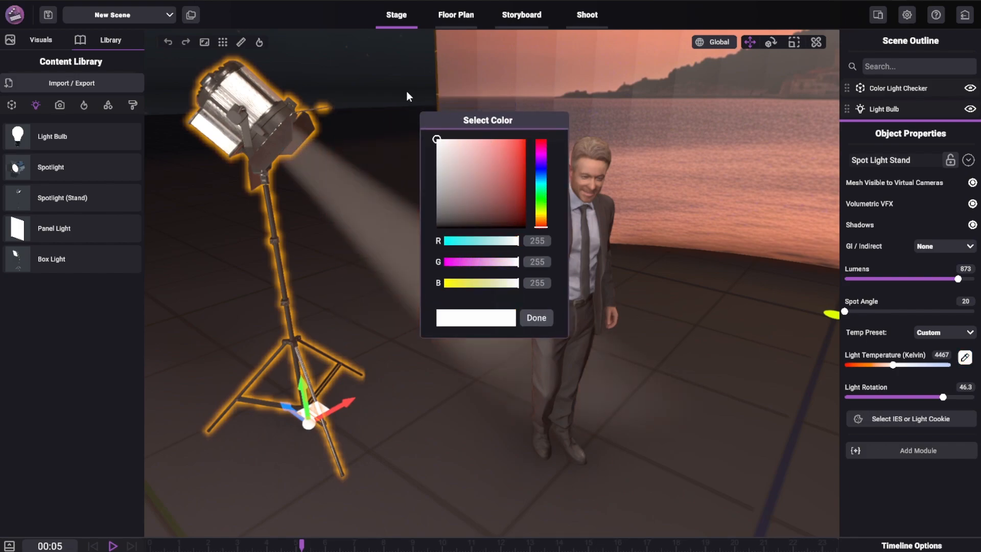
pyautogui.click(537, 318)
# - Set the spot light stand's spot angle to 48.8 and its light rotation to 28.6
pyautogui.moveTo(950, 396)
pyautogui.mouseDown()
pyautogui.moveTo(918, 401)
pyautogui.moveTo(954, 402)
pyautogui.moveTo(935, 410)
pyautogui.moveTo(912, 409)
pyautogui.moveTo(964, 404)
pyautogui.moveTo(946, 407)
pyautogui.mouseUp()
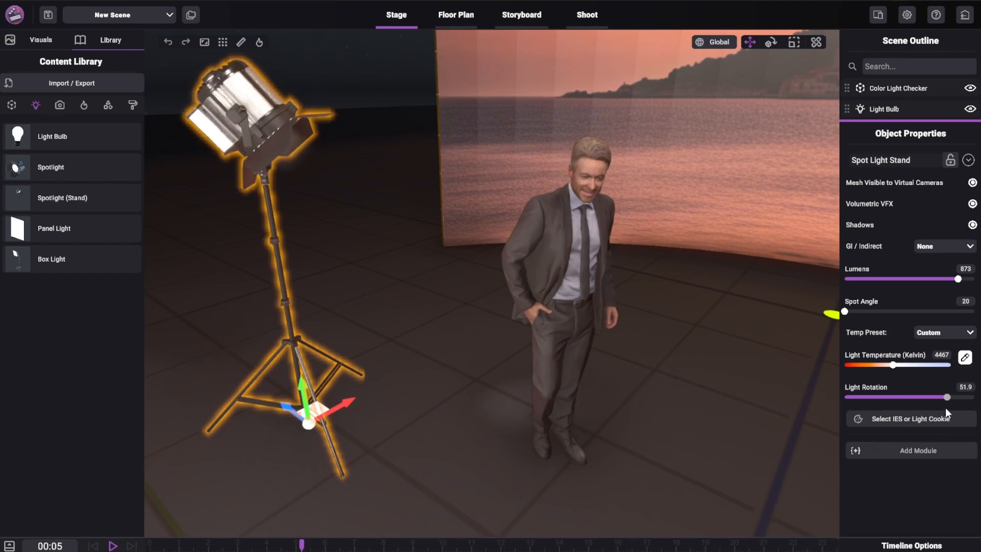
pyautogui.moveTo(844, 312); pyautogui.dragTo(892, 311)
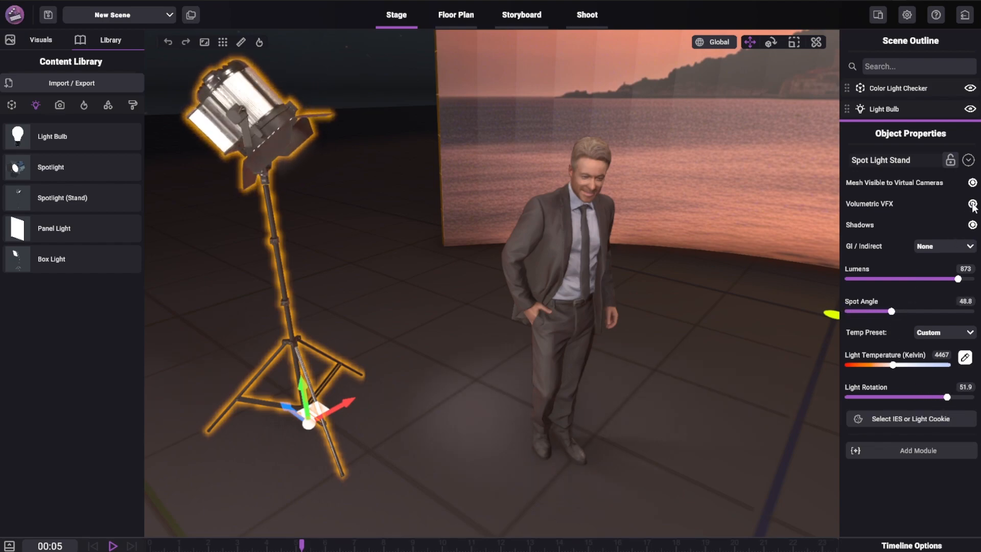
pyautogui.moveTo(947, 397); pyautogui.dragTo(939, 397)
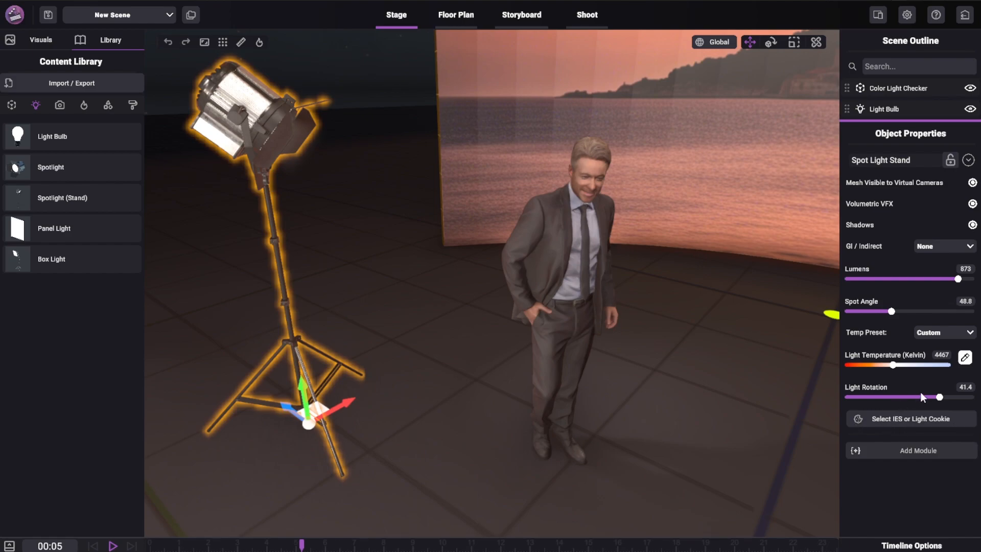
pyautogui.moveTo(920, 397); pyautogui.dragTo(930, 397)
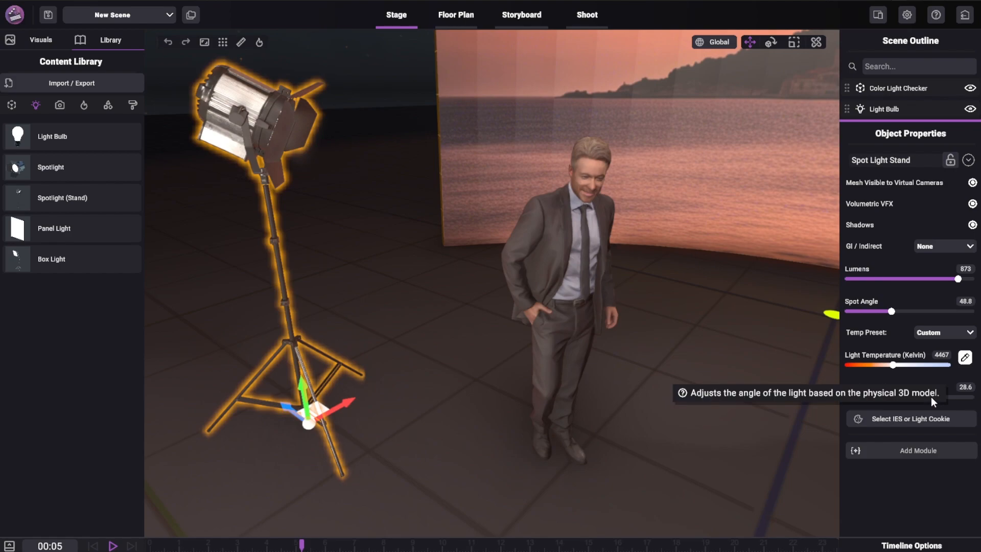
# - Delete the light bulb and the light box stand from the stage
pyautogui.moveTo(618, 402); pyautogui.dragTo(691, 345, button='middle')
pyautogui.scroll(-8, 692, 346)
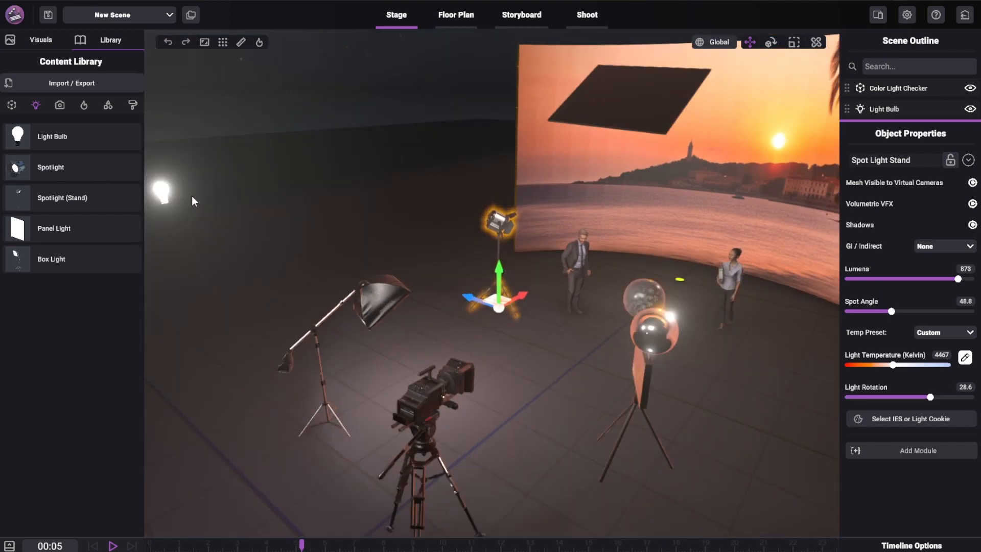
pyautogui.click(161, 192)
pyautogui.press('Delete')
pyautogui.click(364, 290)
pyautogui.press('Delete')
# - Set the lumens of the overhead panel light to 0
pyautogui.scroll(-5, 630, 348)
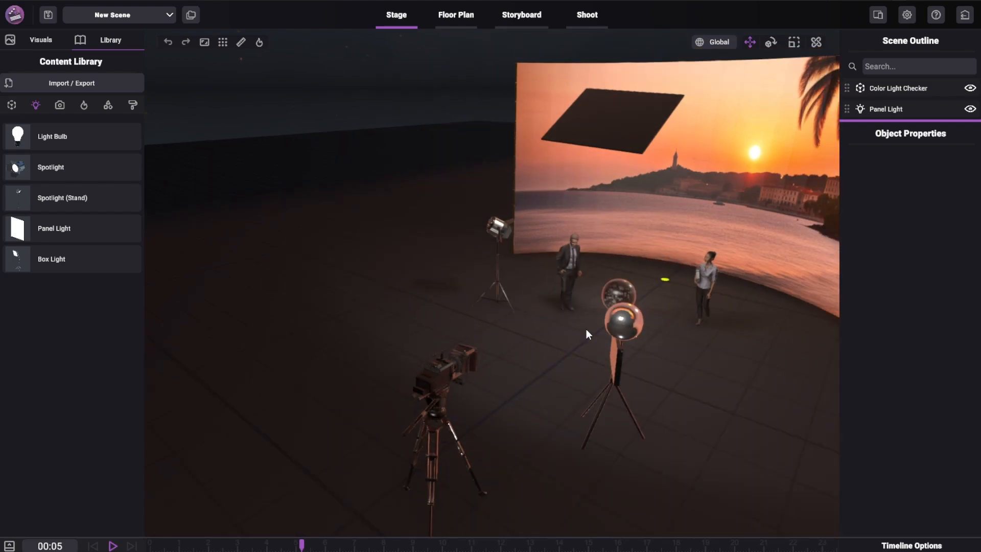
pyautogui.click(601, 164)
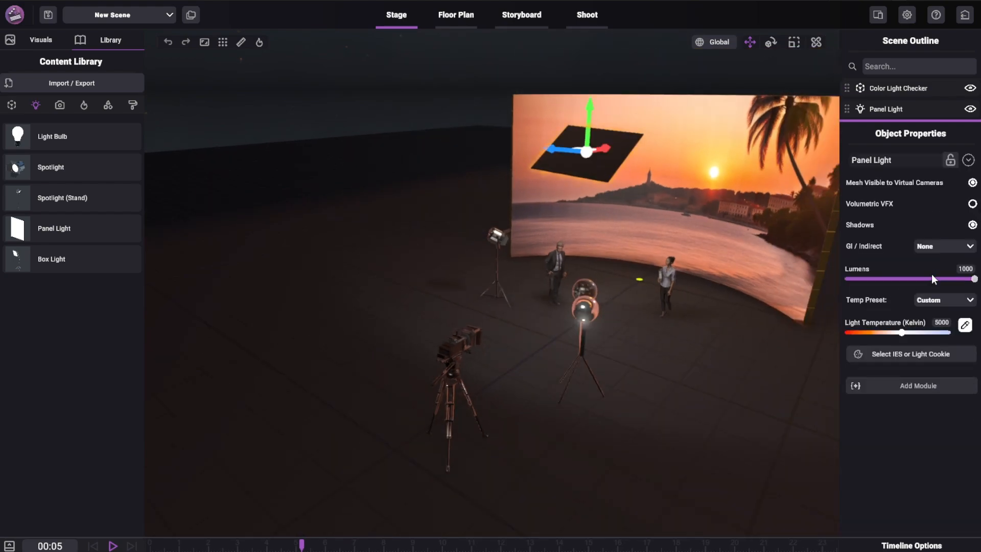
pyautogui.moveTo(931, 276); pyautogui.dragTo(765, 278)
# - Set the spot light stand's lumens to 864 and its light rotation to 53.5
pyautogui.scroll(5, 565, 260)
pyautogui.scroll(5, 519, 311)
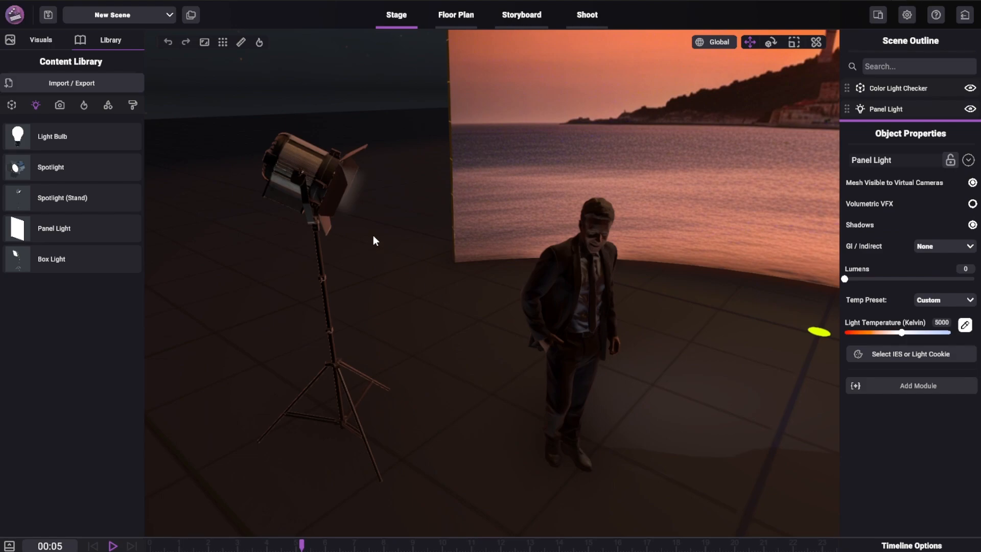
pyautogui.click(324, 186)
pyautogui.moveTo(957, 281)
pyautogui.mouseDown()
pyautogui.moveTo(871, 286)
pyautogui.moveTo(956, 288)
pyautogui.mouseUp()
pyautogui.moveTo(917, 404); pyautogui.dragTo(949, 408)
pyautogui.scroll(-3, 289, 386)
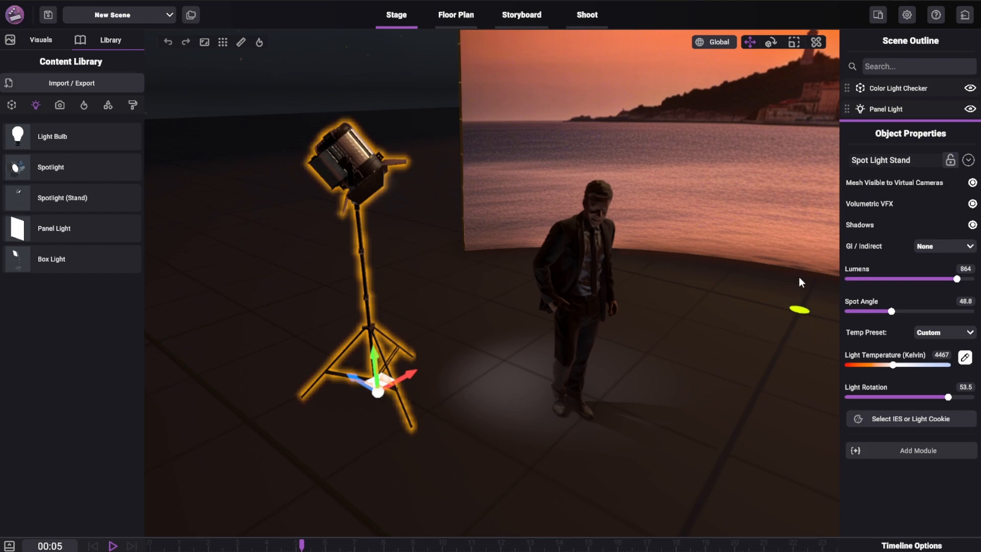
# - Set the spot light stand's GI / Indirect mode to Multiplied GI and its lumens to 508
pyautogui.click(954, 248)
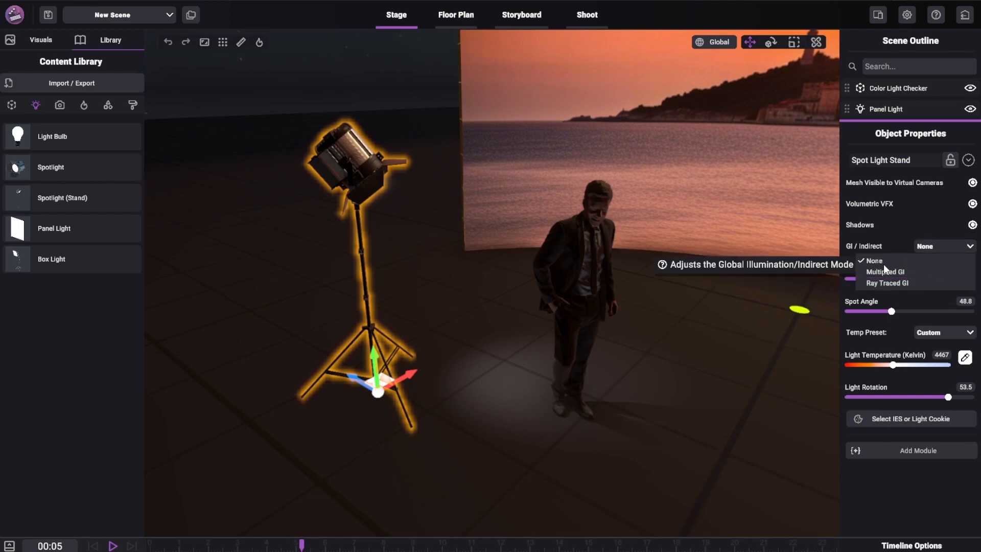
pyautogui.click(900, 270)
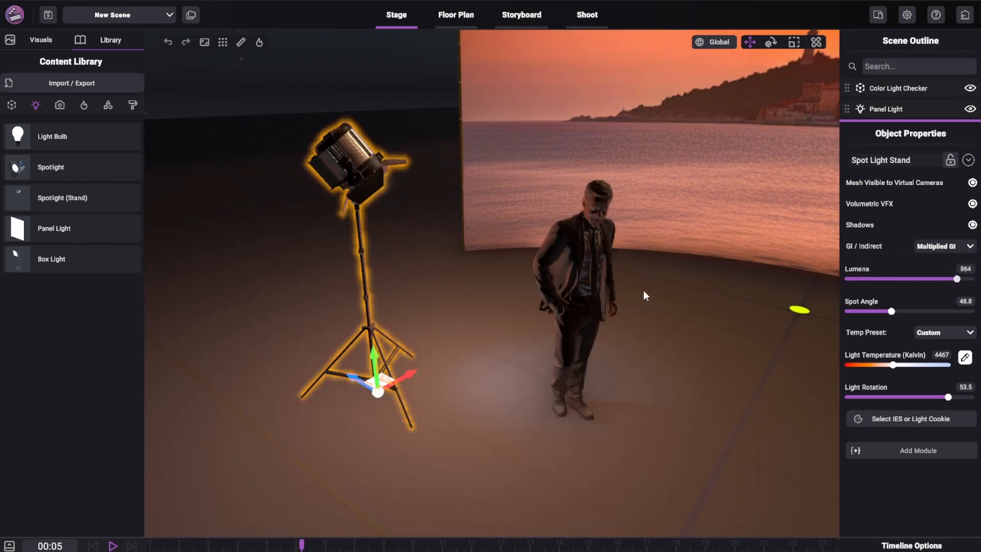
pyautogui.moveTo(956, 280); pyautogui.dragTo(911, 280)
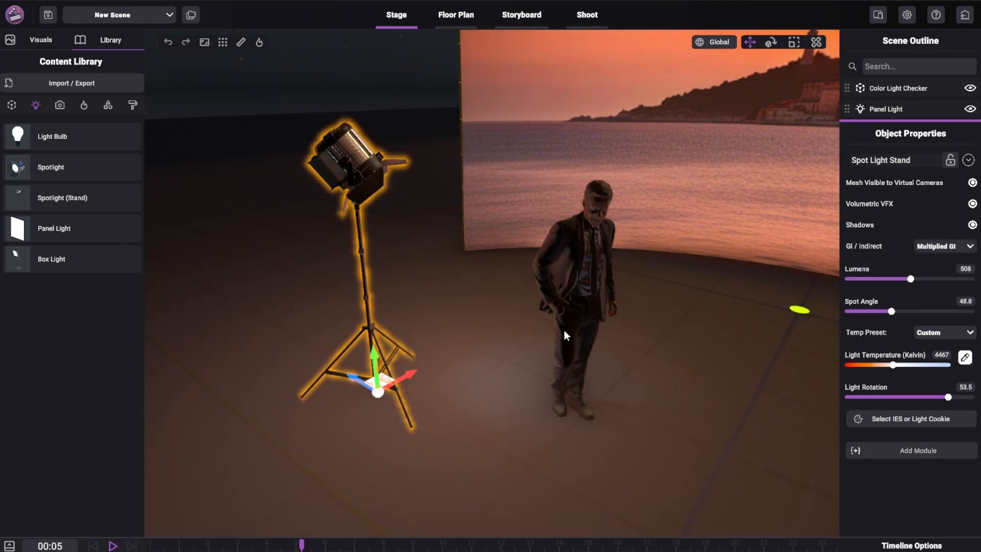
# - Set the spot light stand to Ray Traced GI with 784 lumens and a light rotation of 45.4
pyautogui.click(945, 247)
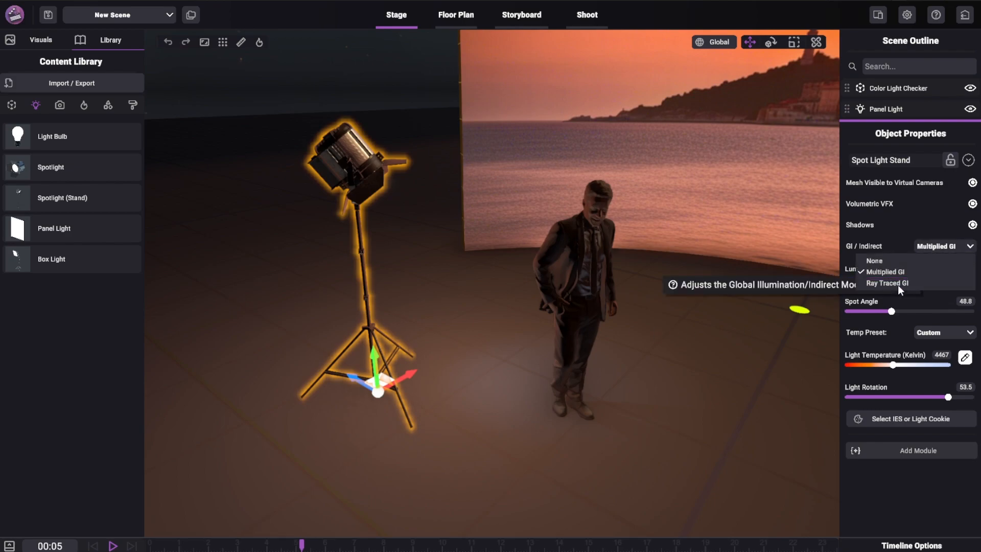
pyautogui.click(899, 284)
pyautogui.moveTo(890, 279)
pyautogui.mouseDown()
pyautogui.moveTo(852, 279)
pyautogui.moveTo(922, 279)
pyautogui.mouseUp()
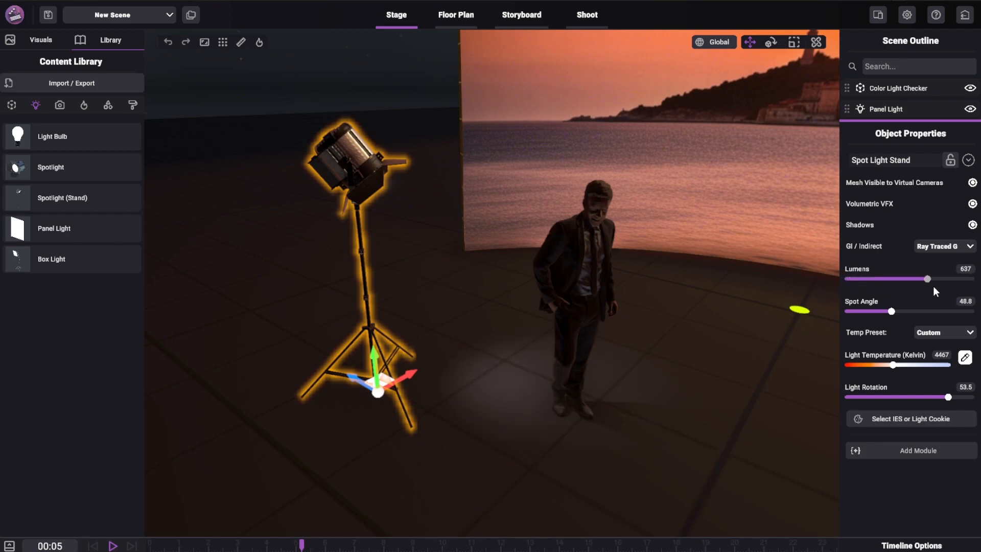
pyautogui.scroll(-1, 437, 420)
pyautogui.moveTo(438, 421); pyautogui.dragTo(448, 389, button='middle')
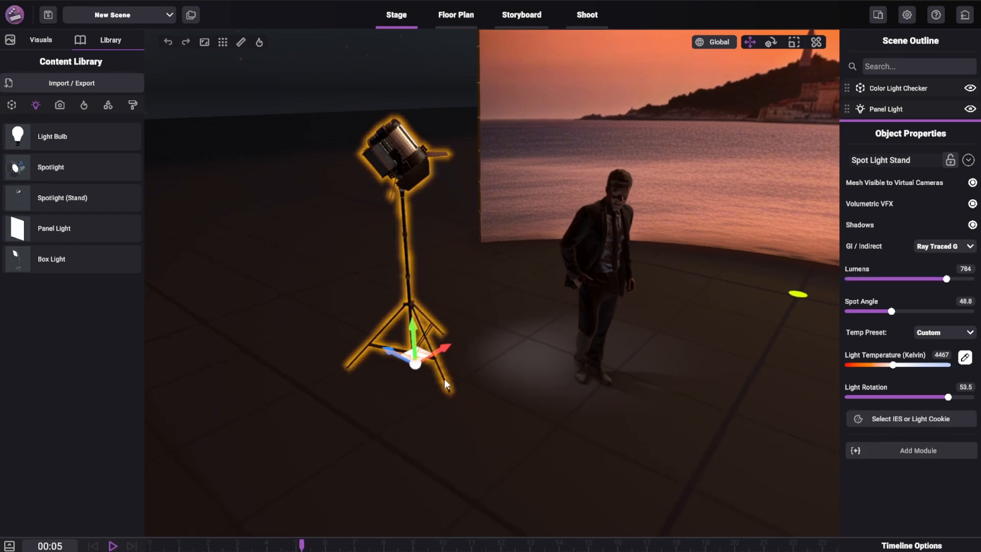
pyautogui.scroll(2, 445, 381)
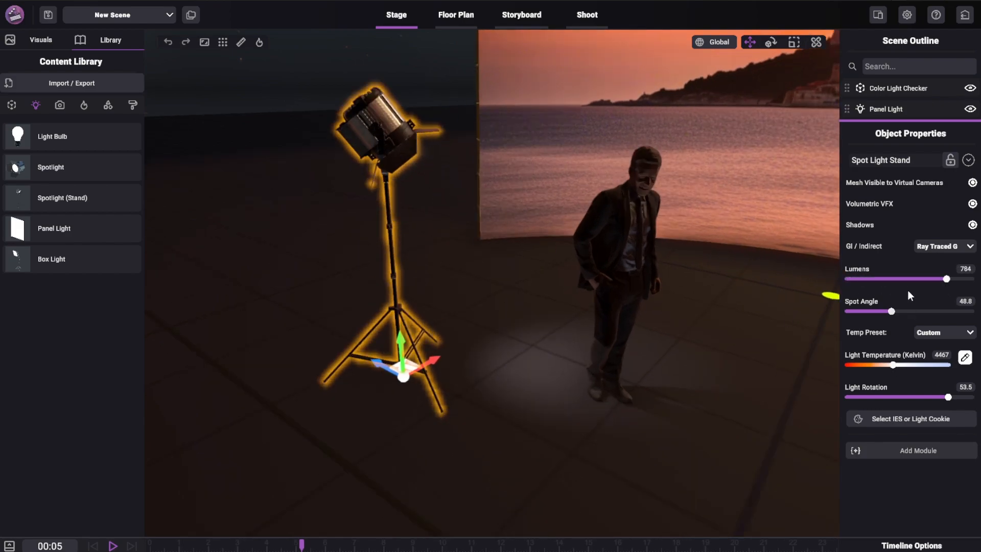
pyautogui.moveTo(941, 398); pyautogui.dragTo(942, 452)
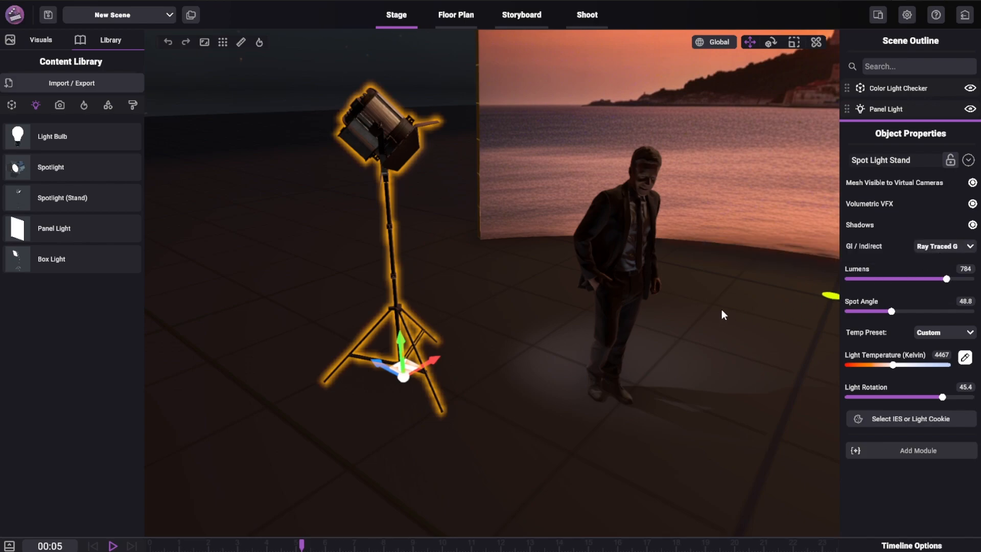
# - Set the spot light stand's GI / Indirect mode to None and its lumens to 646
pyautogui.moveTo(721, 309); pyautogui.dragTo(686, 319, button='middle')
pyautogui.click(931, 245)
pyautogui.click(876, 260)
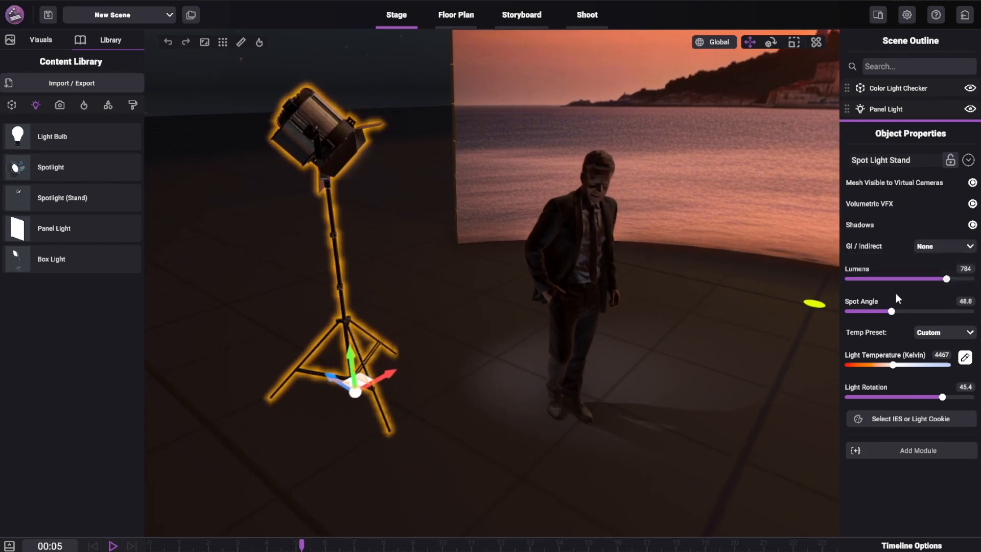
pyautogui.moveTo(932, 276)
pyautogui.mouseDown()
pyautogui.moveTo(880, 284)
pyautogui.moveTo(929, 279)
pyautogui.mouseUp()
# - Set the spot light stand to Multiplied GI with a light rotation of 27 and a light temperature of 8000 K
pyautogui.click(935, 247)
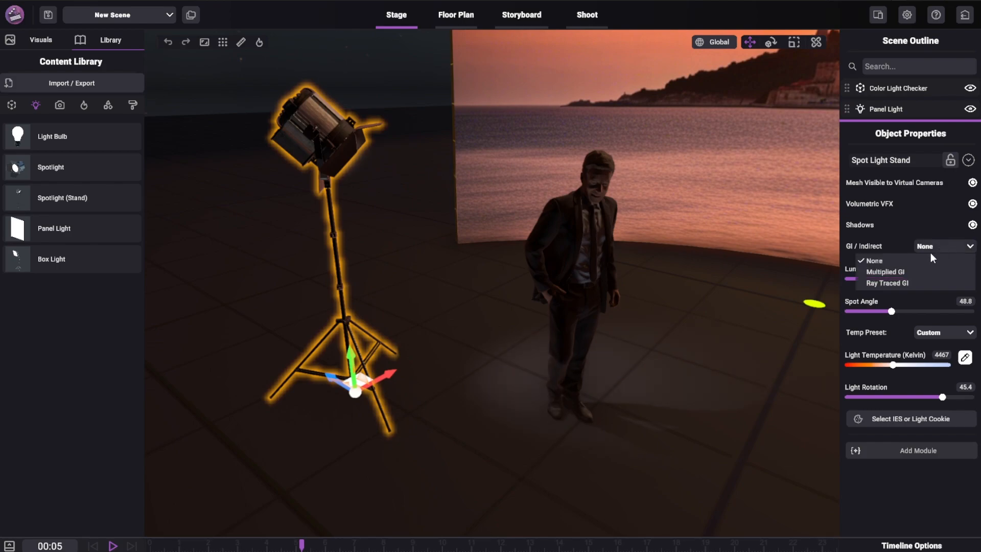
pyautogui.click(874, 272)
pyautogui.moveTo(942, 398)
pyautogui.mouseDown()
pyautogui.moveTo(871, 397)
pyautogui.moveTo(929, 397)
pyautogui.mouseUp()
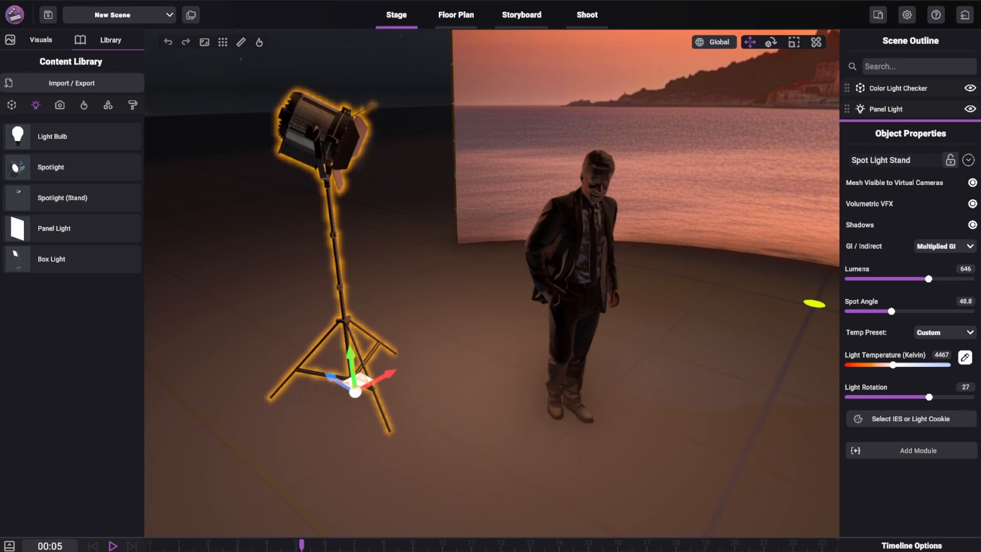
pyautogui.moveTo(894, 364); pyautogui.dragTo(951, 364)
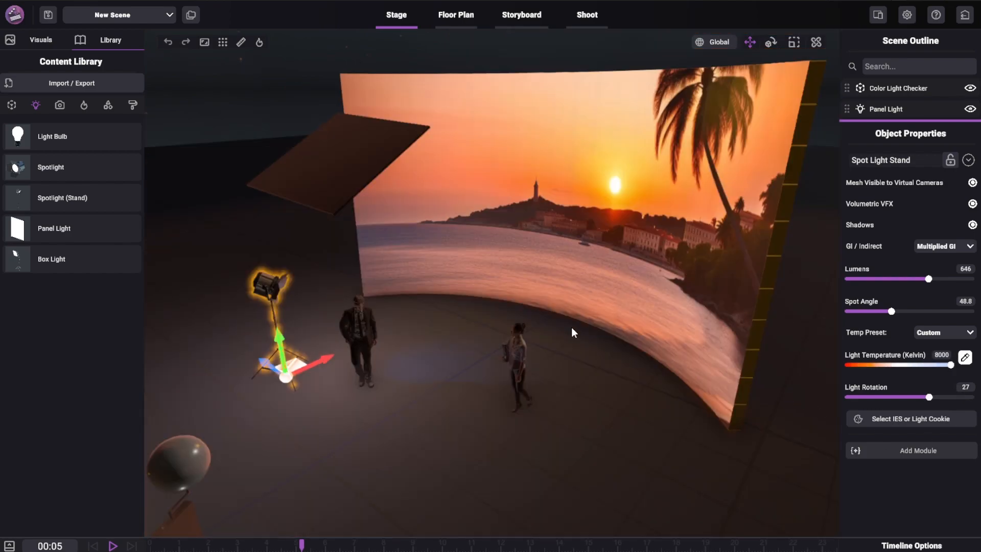
# - Rotate the color light checker about its vertical axis so its chart and both spheres face the view
pyautogui.scroll(-5, 378, 346)
pyautogui.moveTo(378, 347); pyautogui.dragTo(474, 286, button='middle')
pyautogui.scroll(3, 505, 362)
pyautogui.scroll(-3, 534, 339)
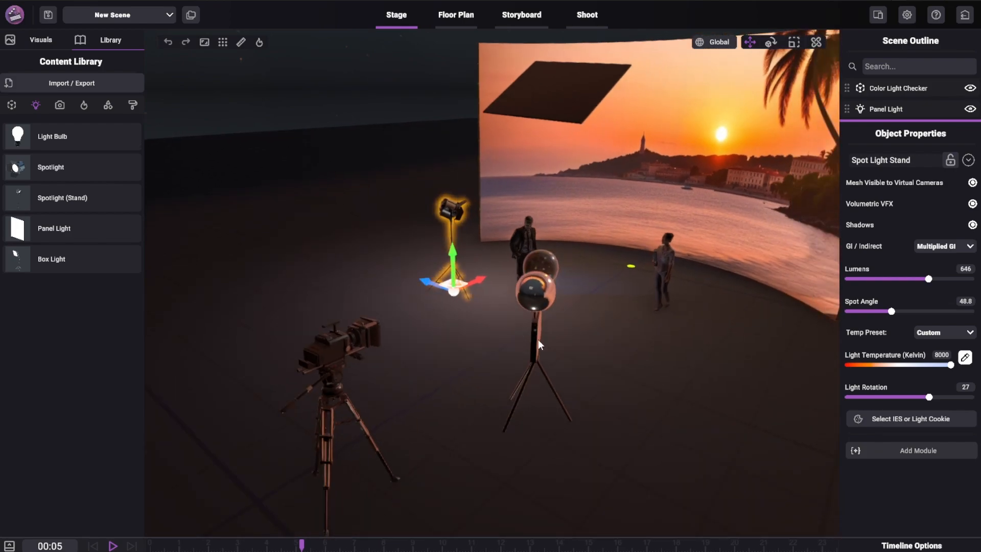
pyautogui.scroll(3, 549, 349)
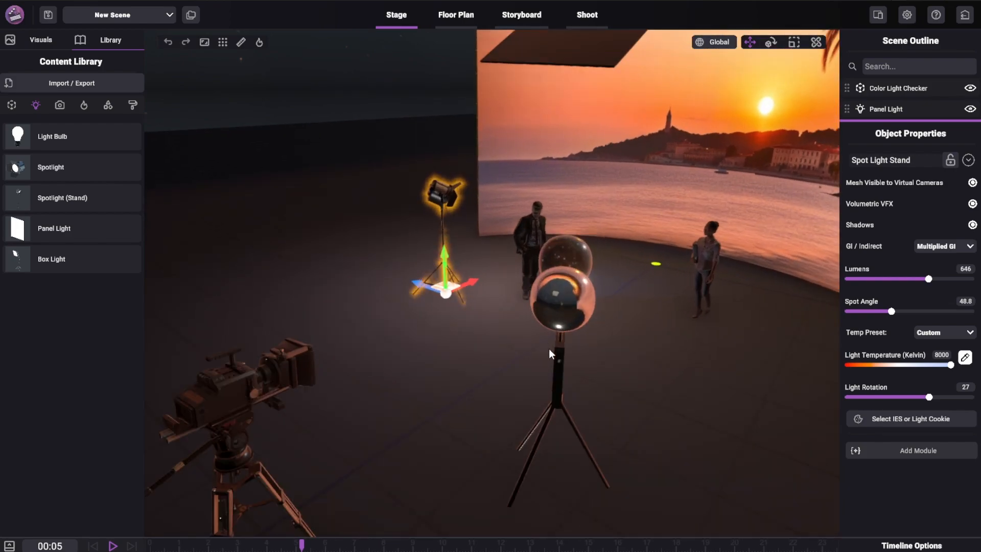
pyautogui.click(563, 315)
pyautogui.press('e')
pyautogui.moveTo(570, 497); pyautogui.dragTo(616, 480)
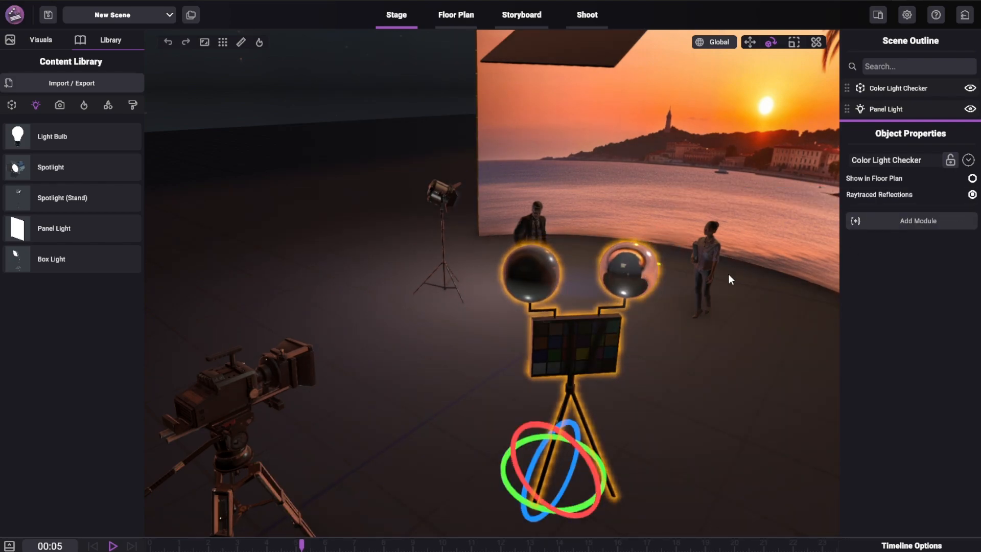
# - Examine the reflections on the color light checker's two spheres and its raytraced reflections setting up close
pyautogui.scroll(5, 679, 284)
pyautogui.moveTo(705, 290); pyautogui.dragTo(675, 292, button='middle')
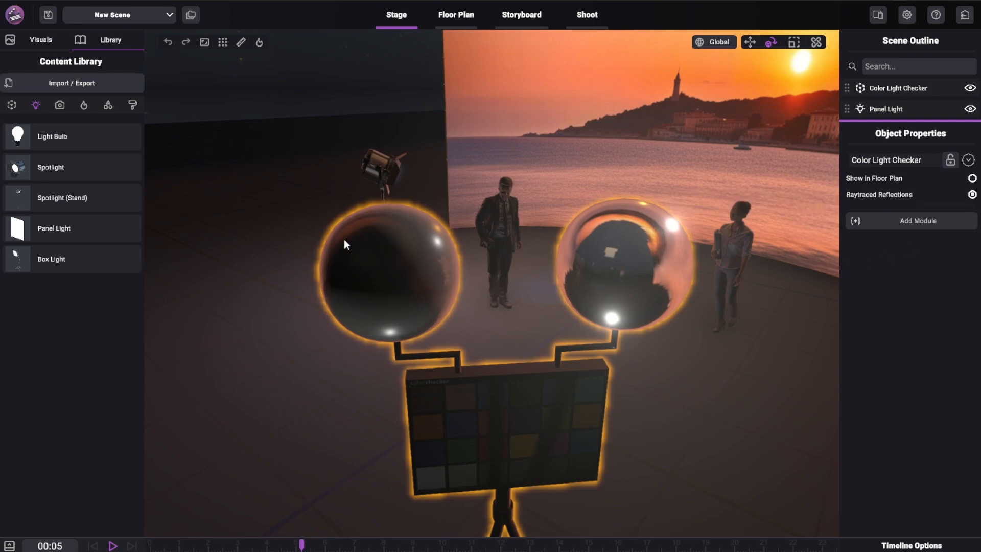
pyautogui.scroll(3, 519, 334)
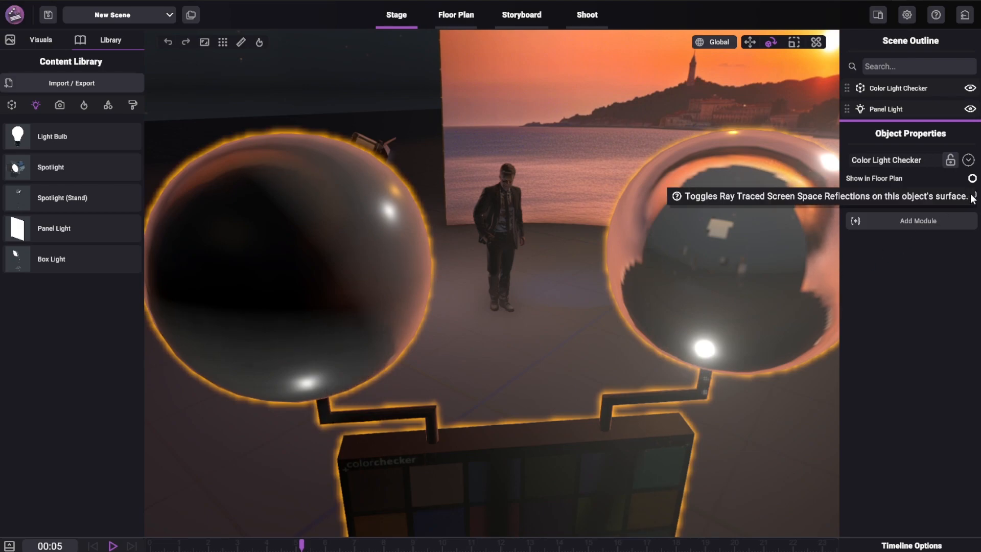
pyautogui.scroll(3, 667, 313)
pyautogui.scroll(-6, 693, 256)
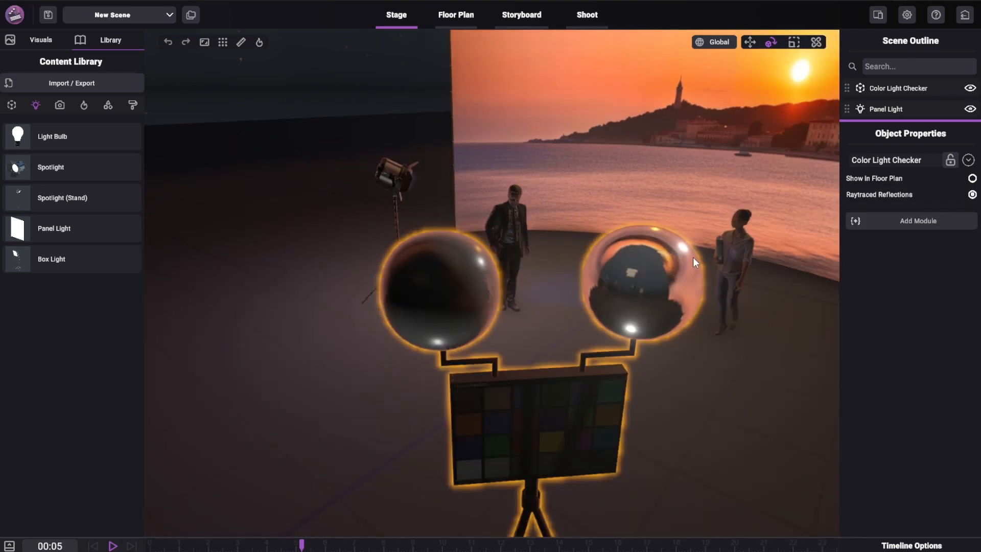